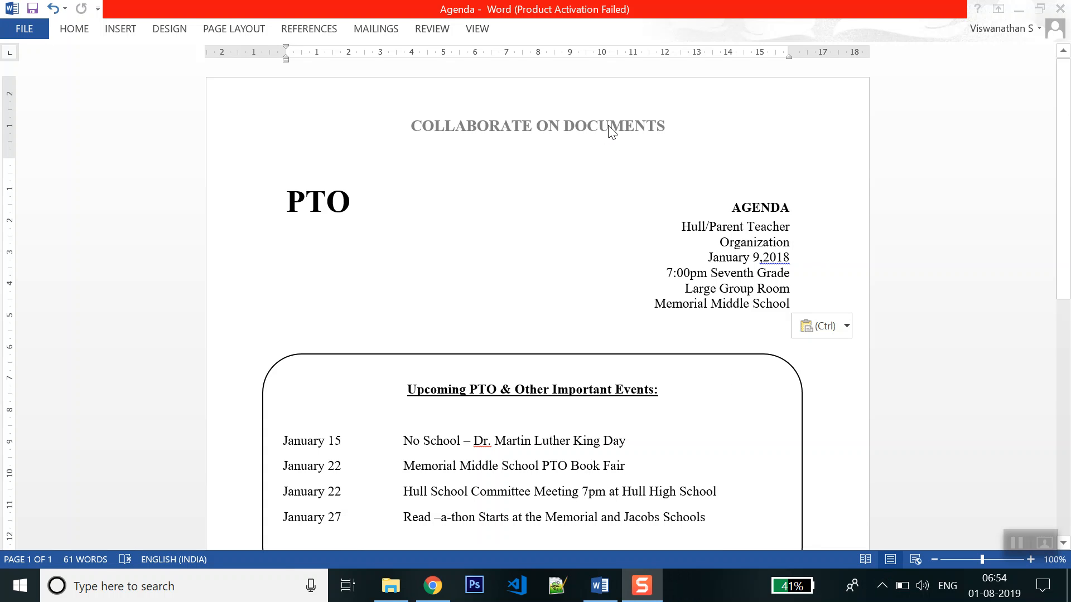
click(289, 208)
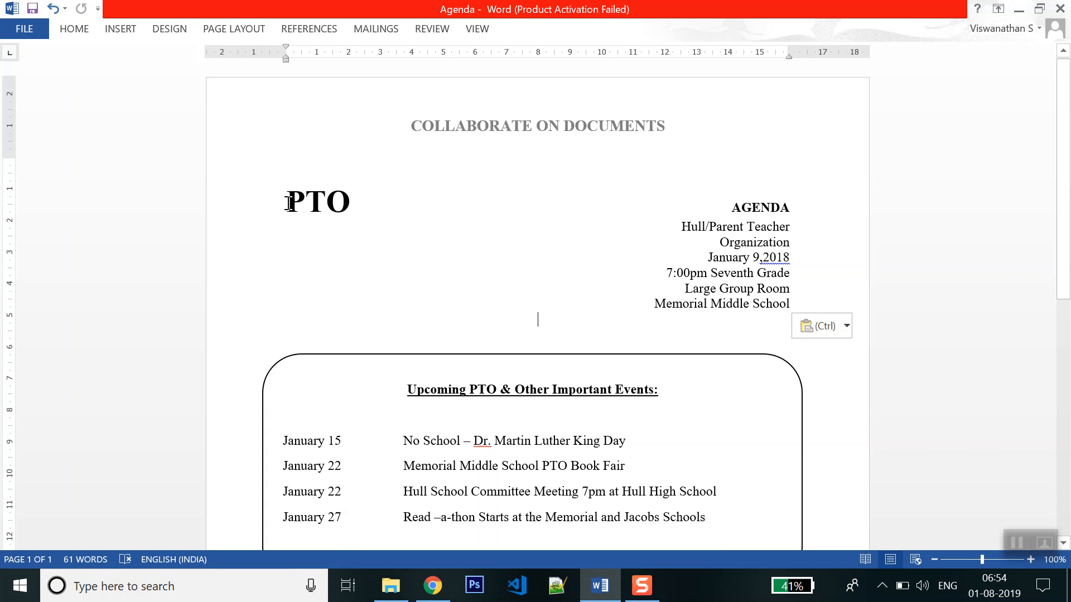
drag(289, 203, 357, 206)
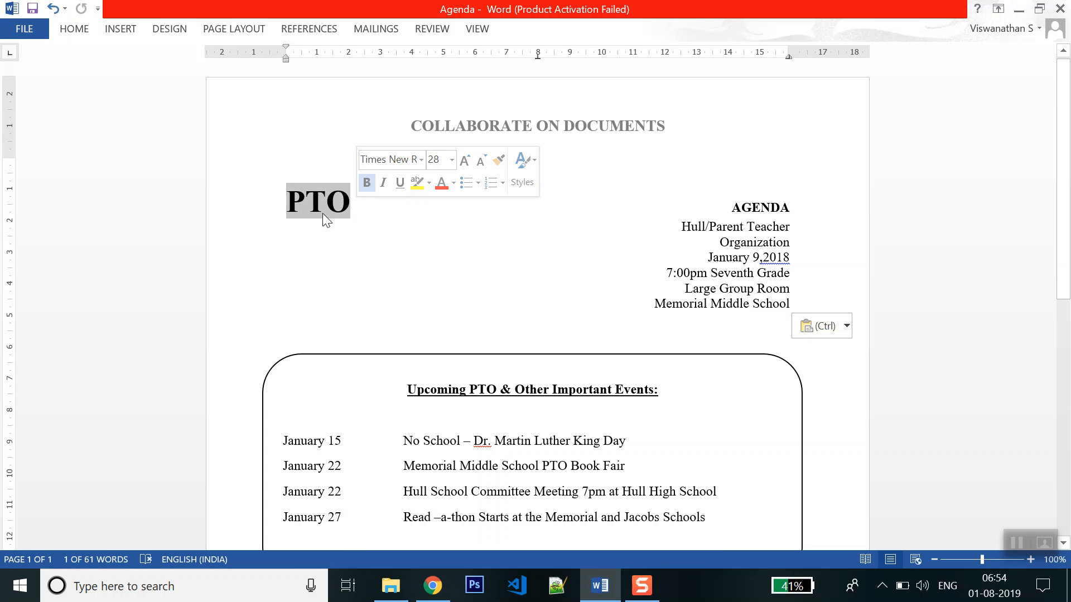
click(366, 236)
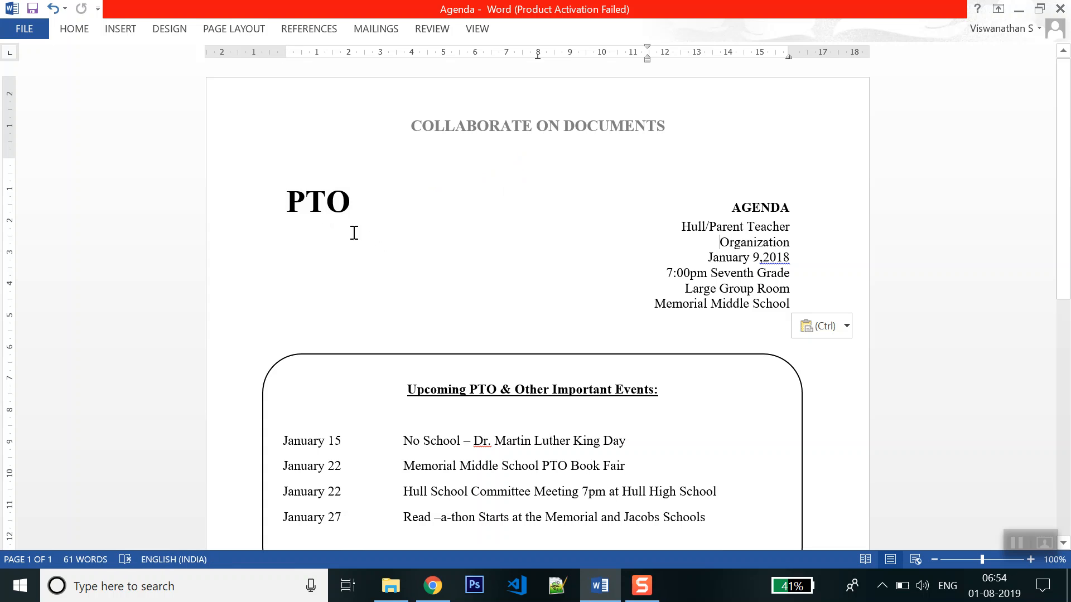
drag(289, 201, 348, 211)
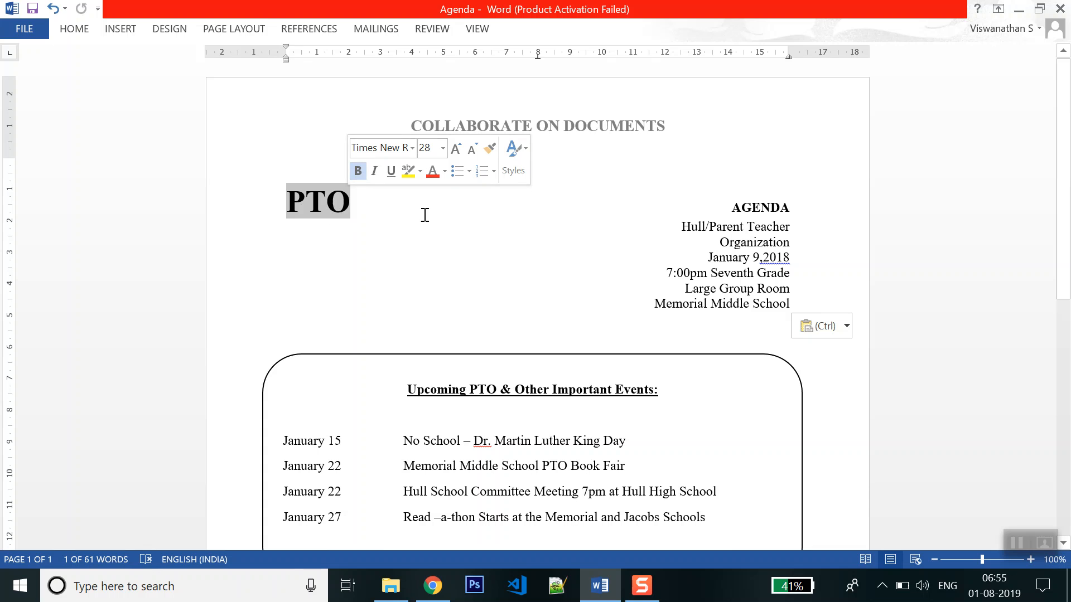
click(348, 211)
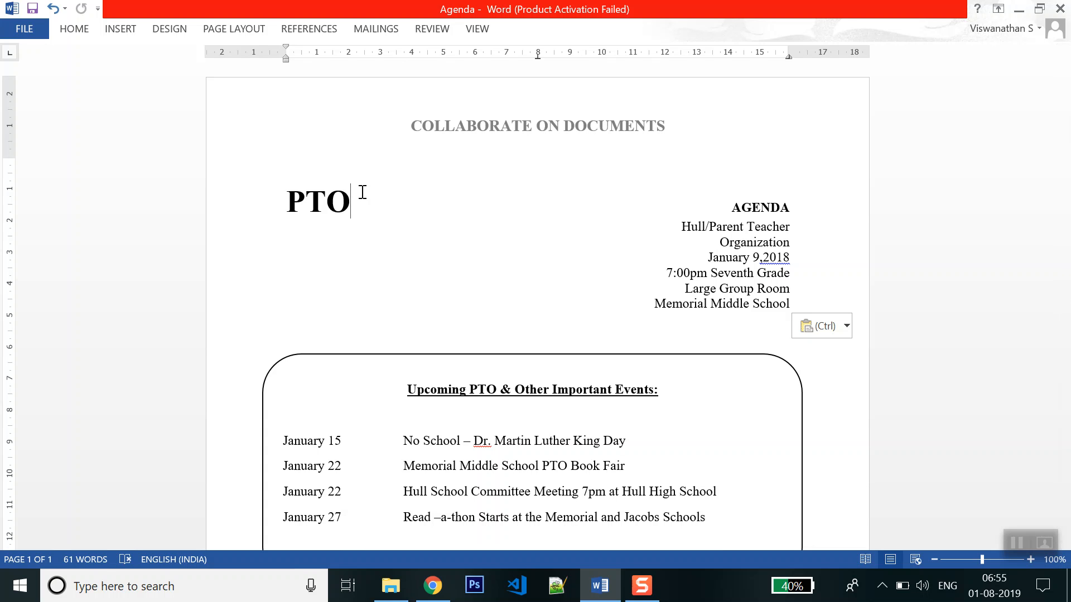
drag(283, 199, 354, 202)
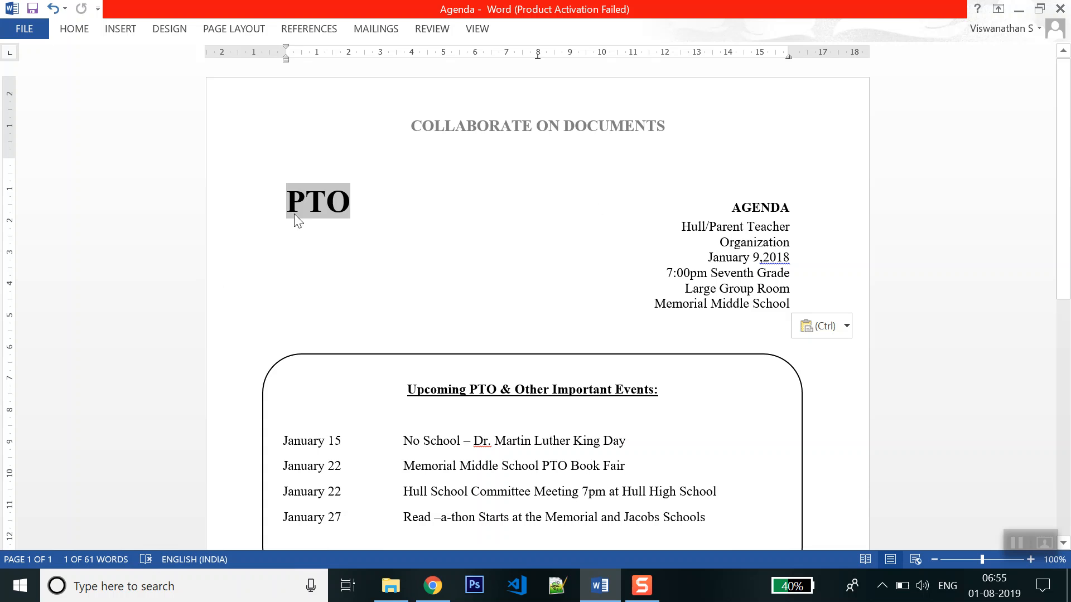
drag(286, 202, 355, 200)
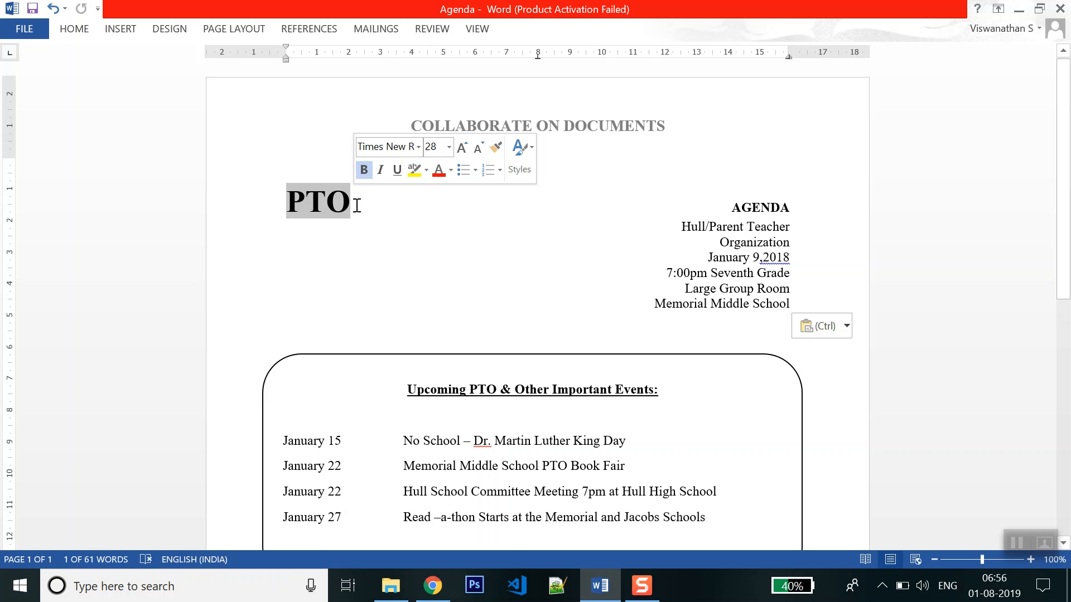
click(357, 205)
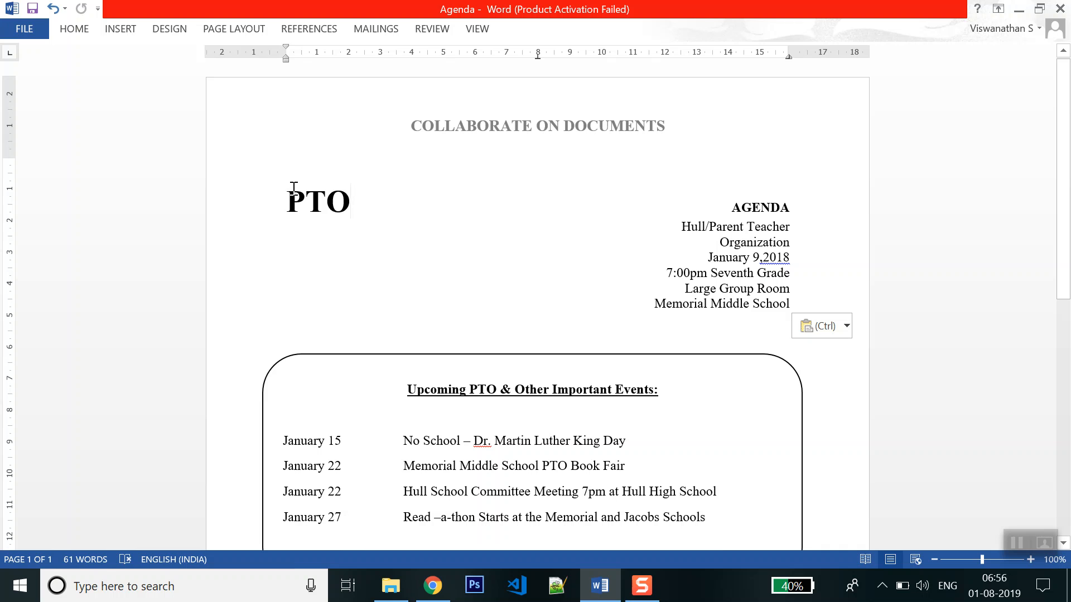
Attach a new comment reading "Full Form of PTO" to the PTO heading
drag(287, 201, 352, 202)
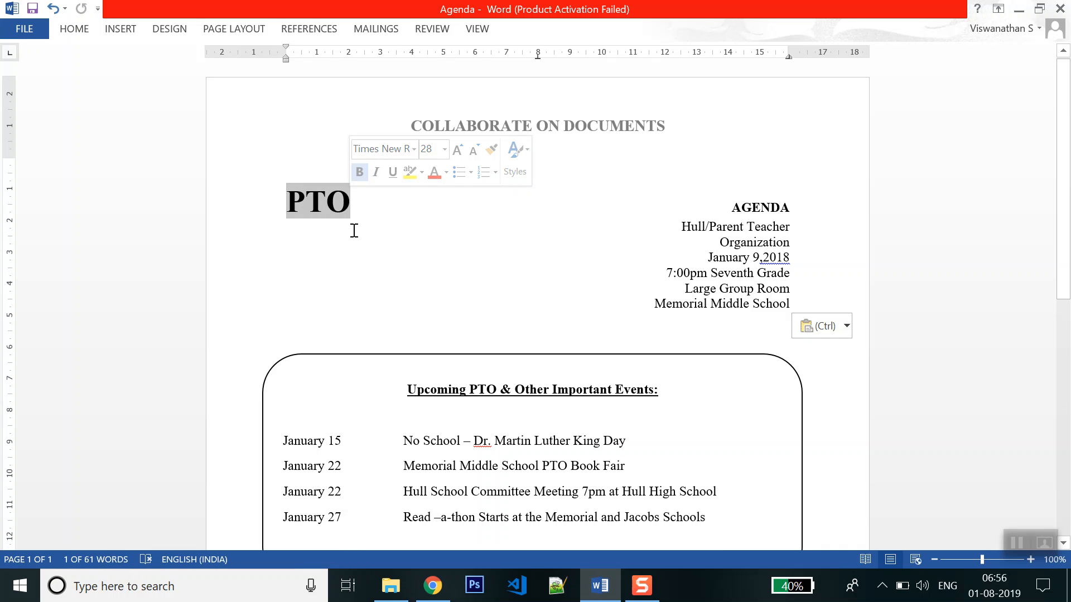
click(433, 29)
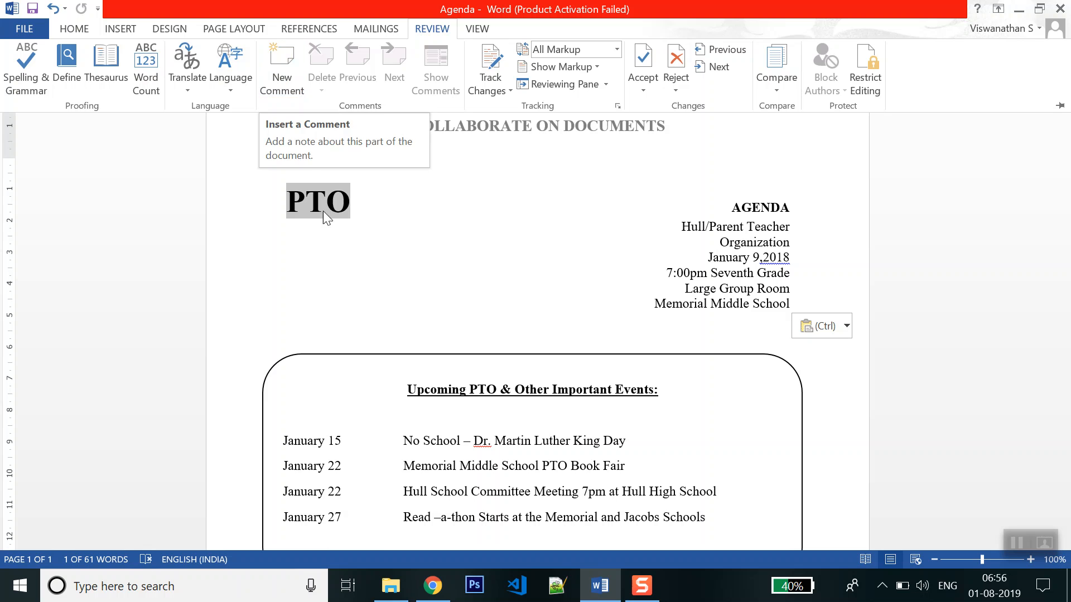
click(283, 78)
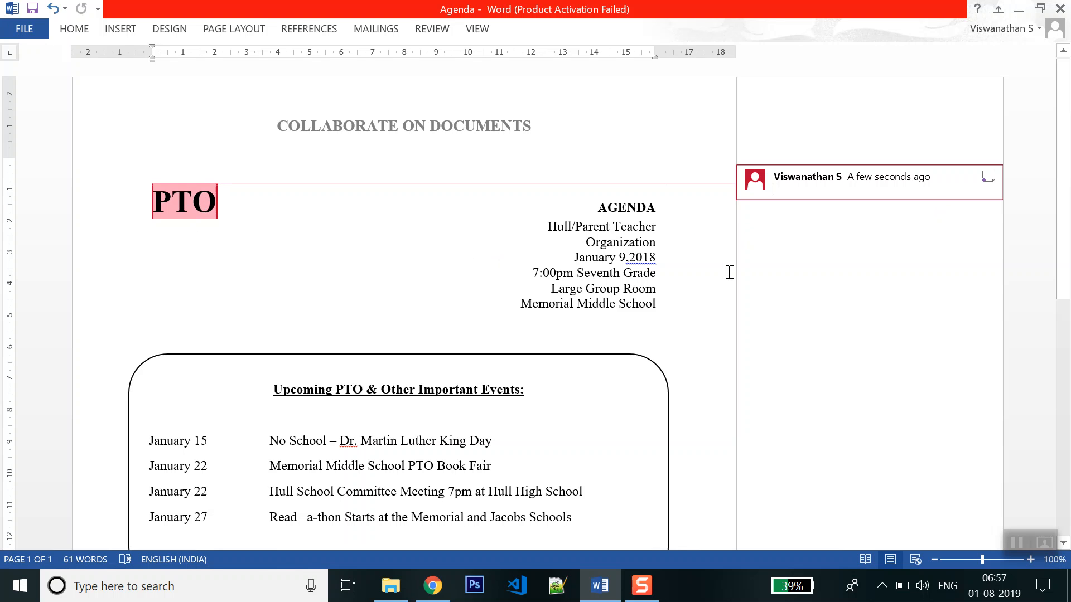
text(Full Form of PTO)
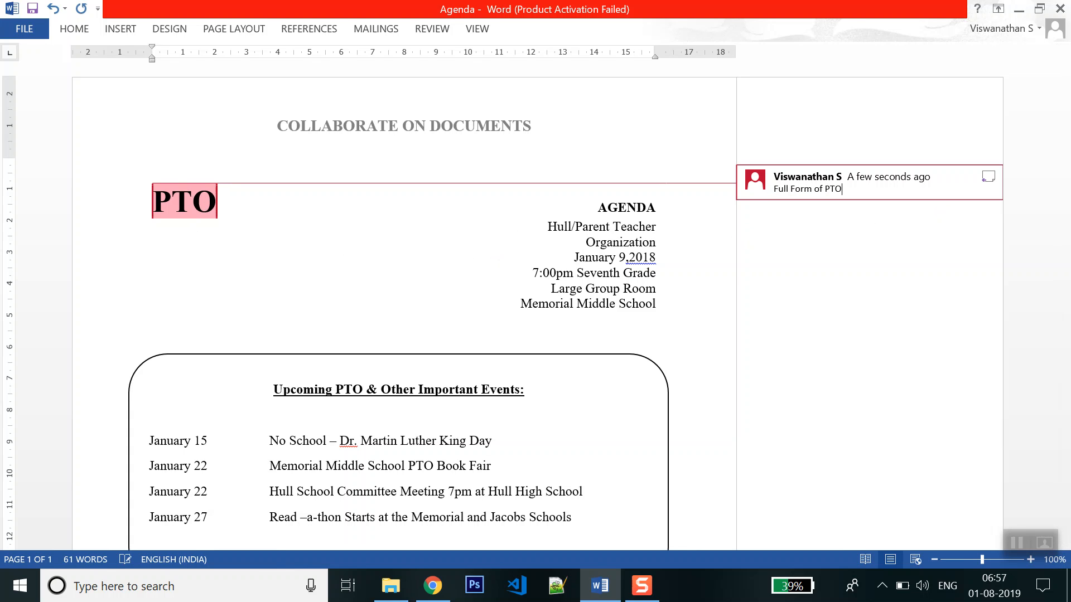
click(270, 251)
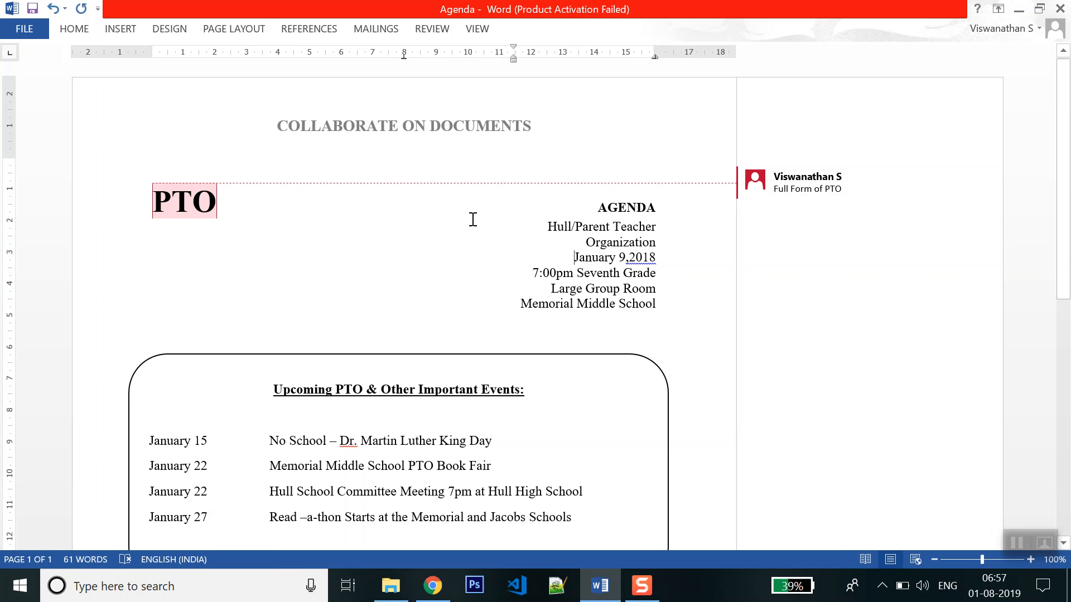
Insert an empty line directly below the PTO heading
double_click(399, 236)
click(377, 262)
double_click(377, 262)
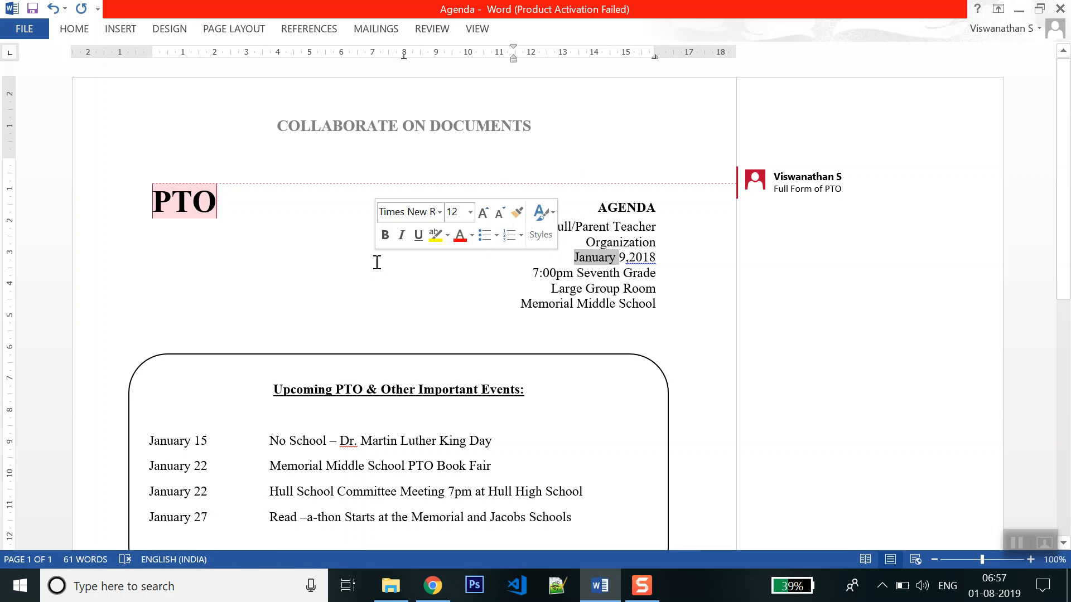
click(244, 220)
double_click(222, 208)
click(240, 204)
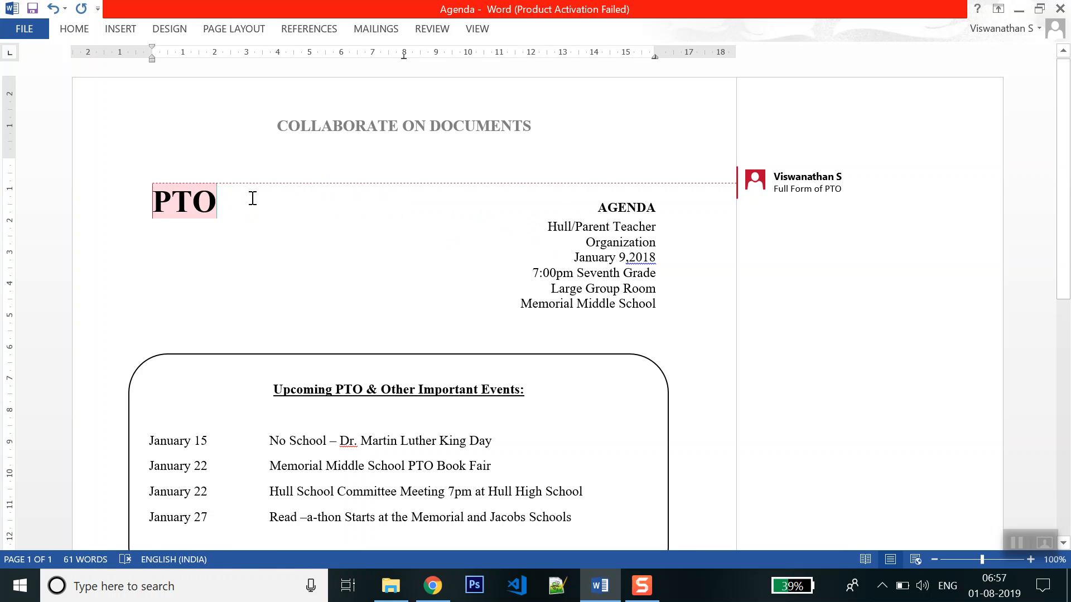
key(Return)
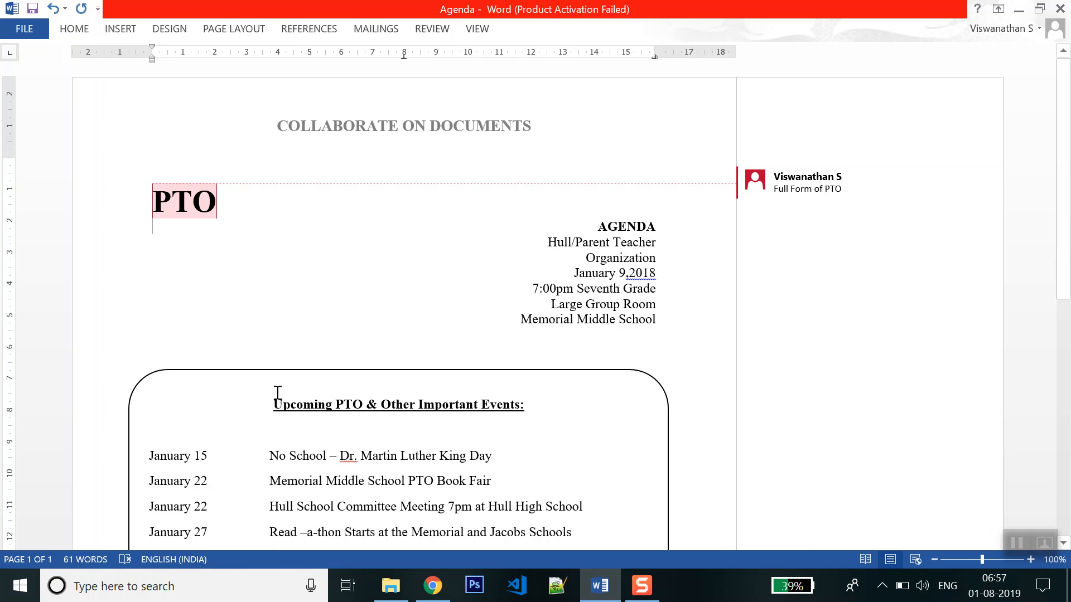
Try to add a comment to the January 15 "No School" event text inside the rounded box
scroll(275, 394, down, 1)
click(271, 415)
drag(329, 416, 492, 415)
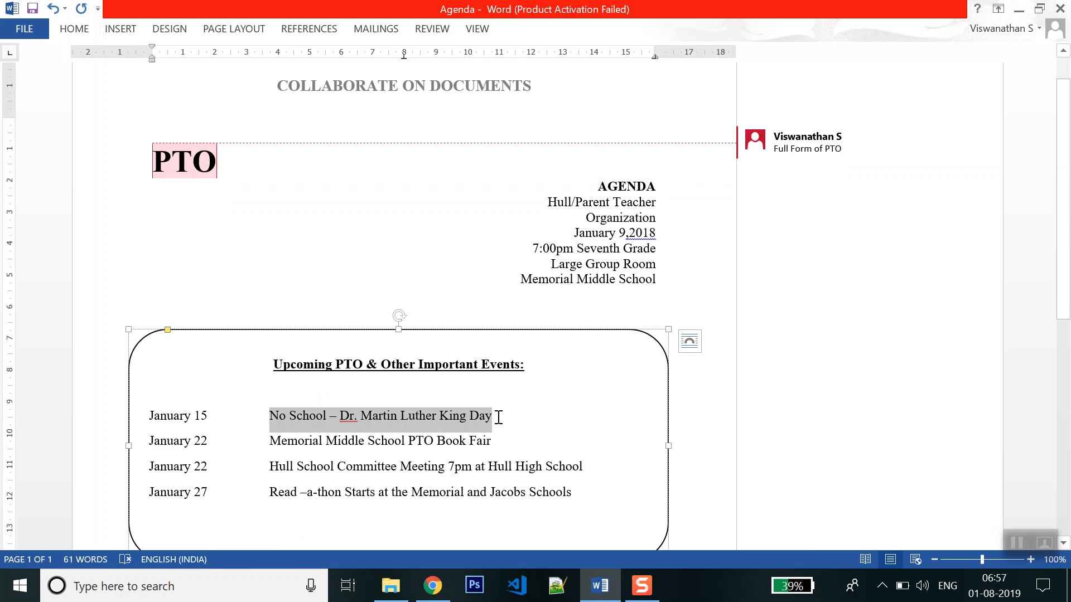
click(432, 30)
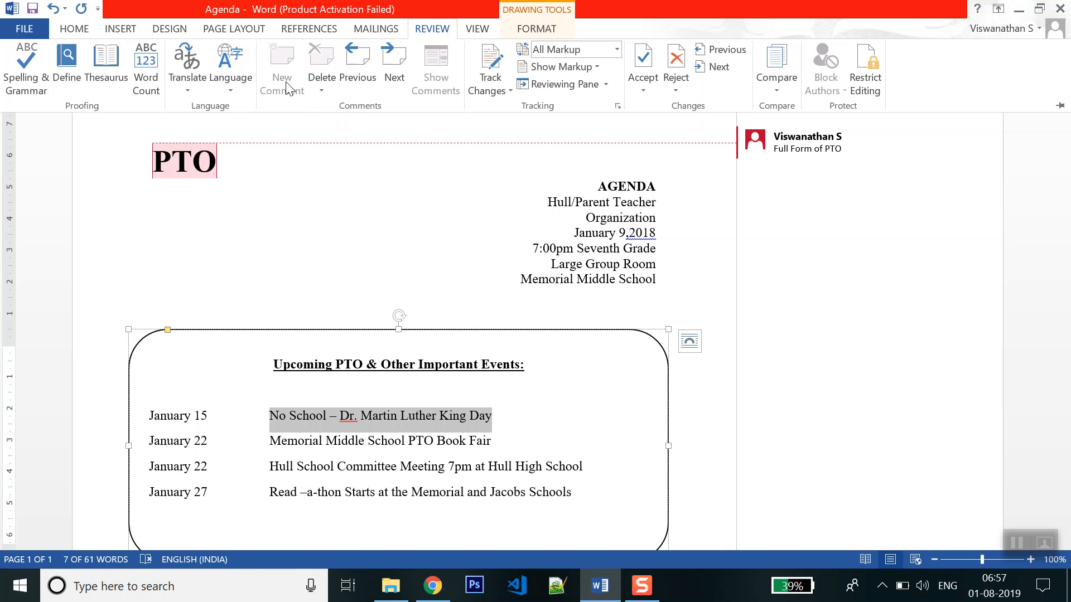
click(434, 246)
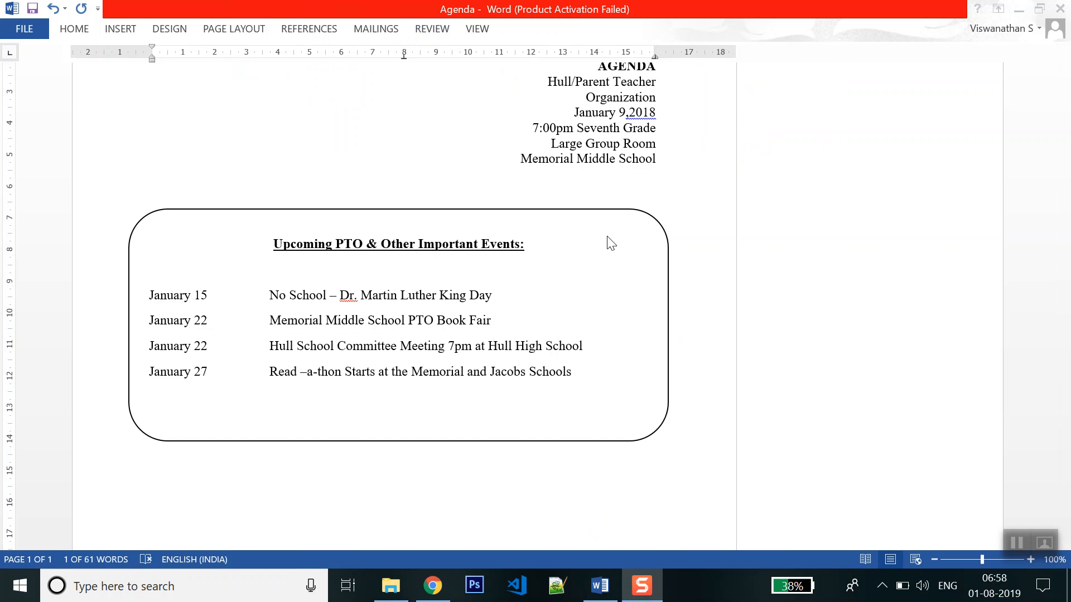
Attach a new comment reading "Change the Font Size to 18" to the AGENDA heading
scroll(485, 216, up, 5)
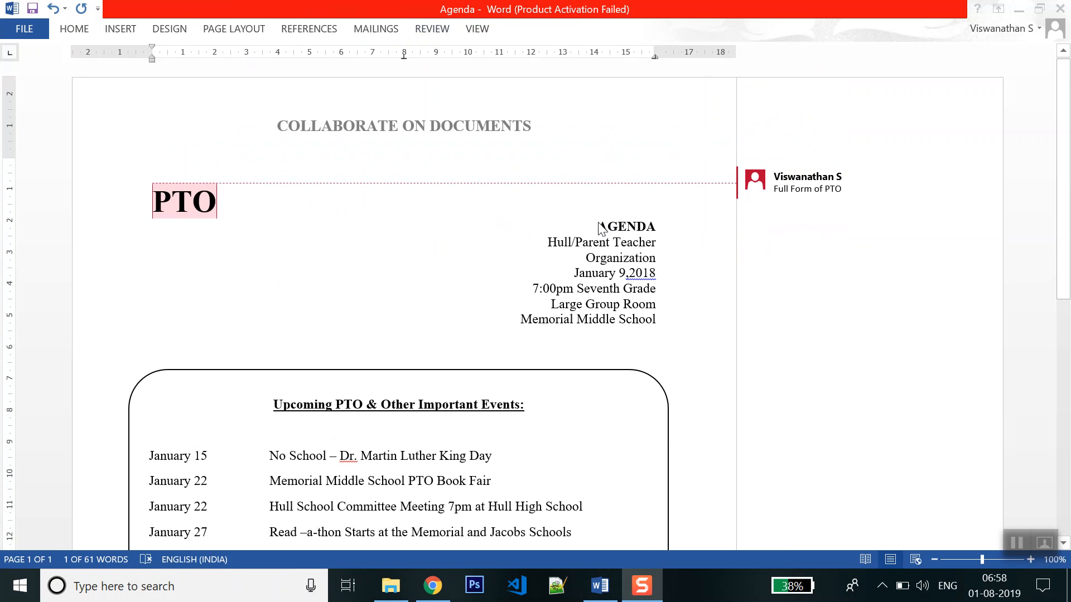
double_click(596, 222)
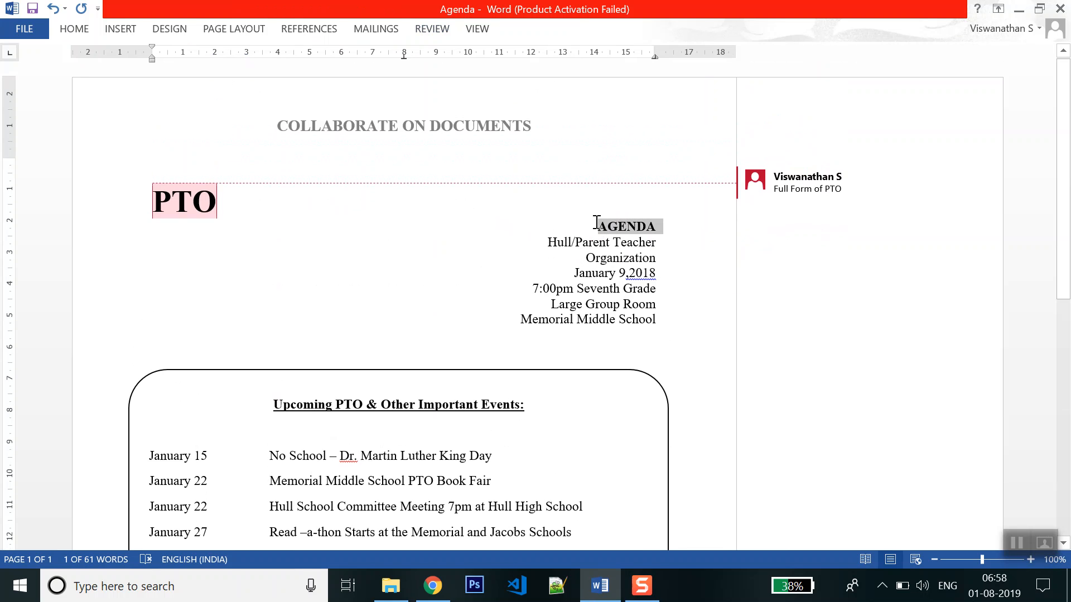
click(431, 28)
click(277, 78)
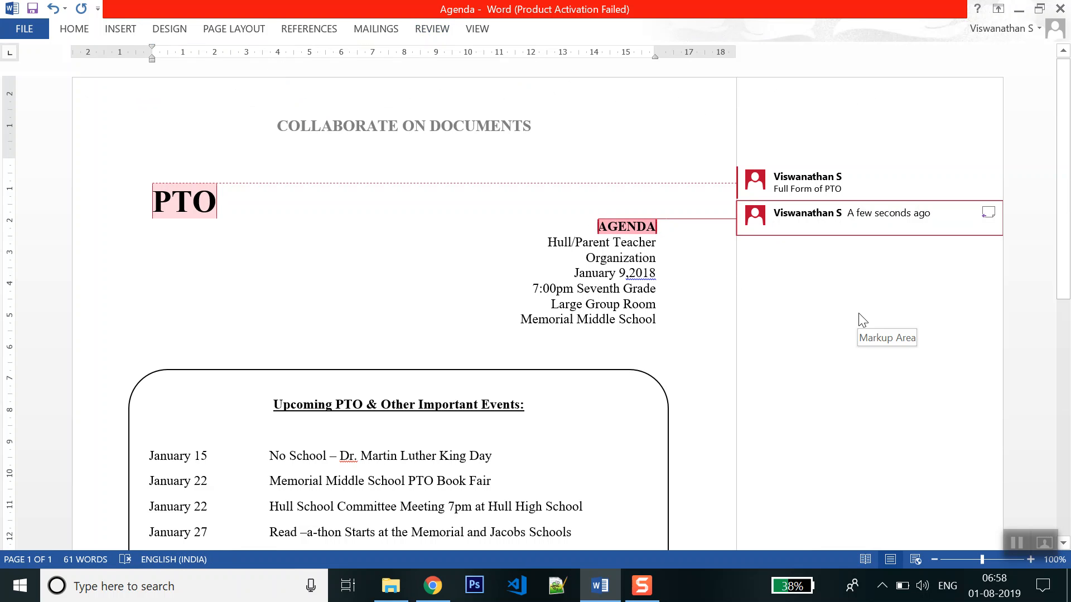
text(Change the Font Size to 18)
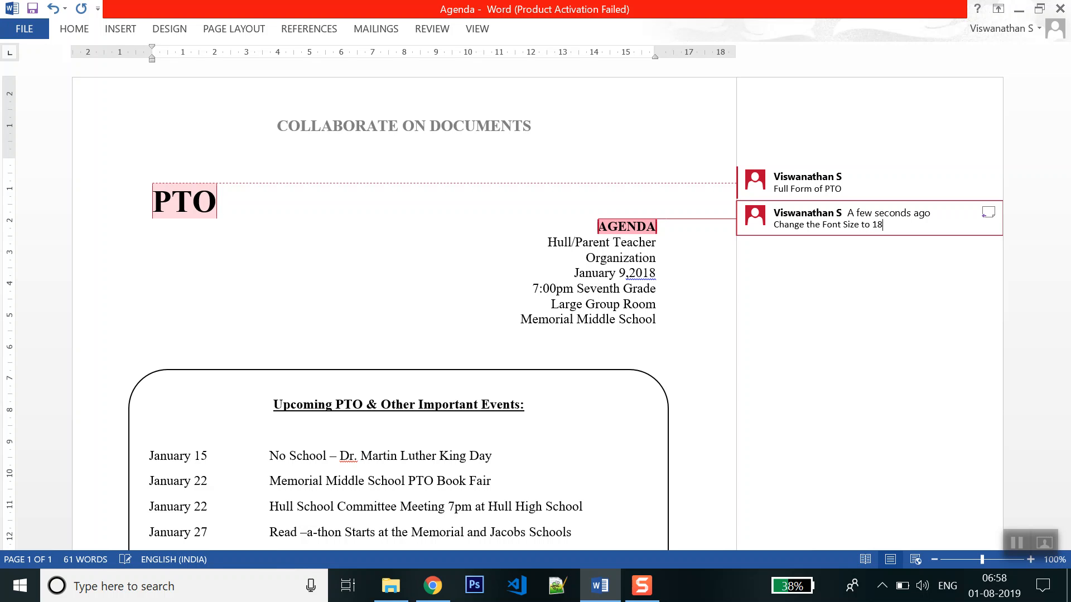
click(727, 263)
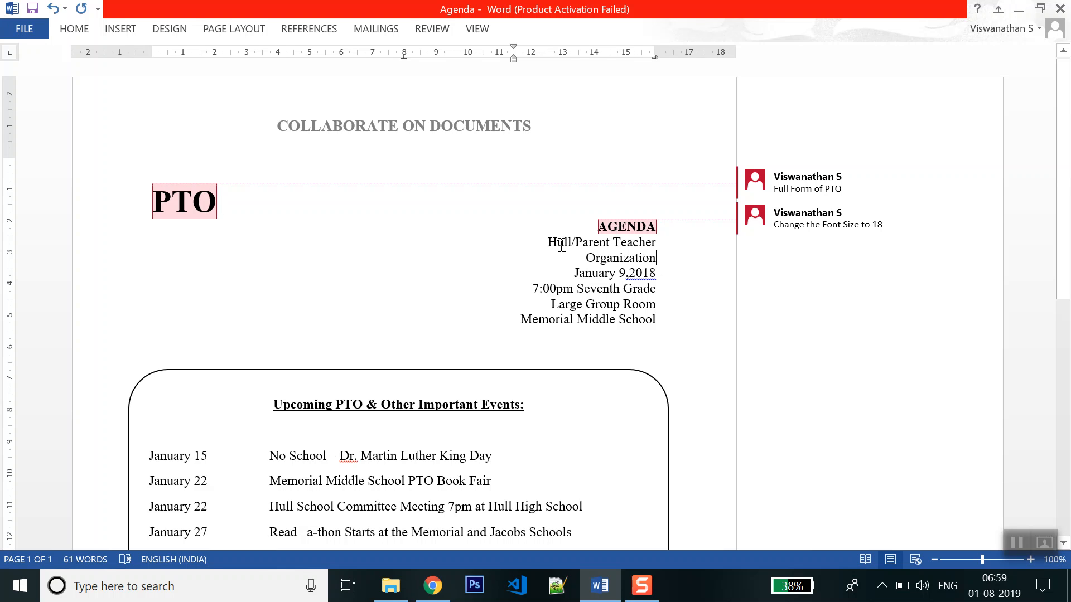
drag(548, 242, 633, 243)
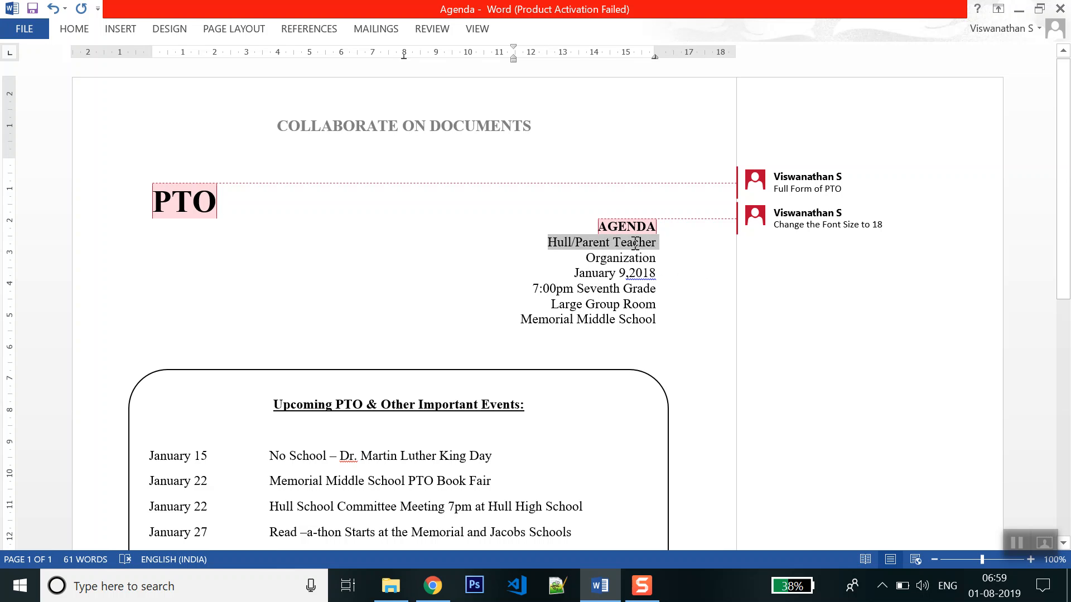
click(431, 31)
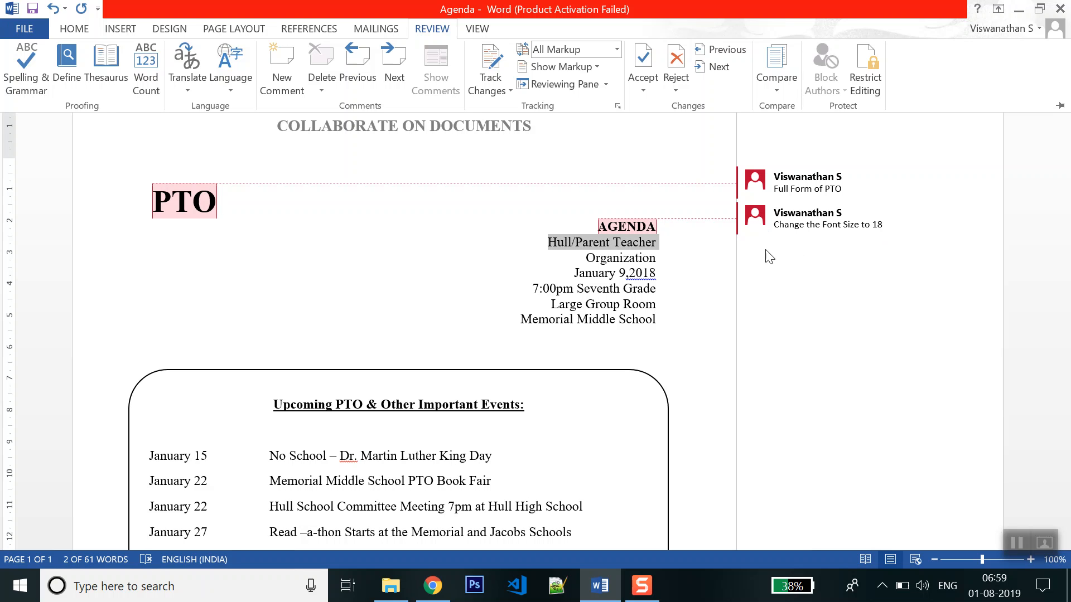
key(ctrl+F1)
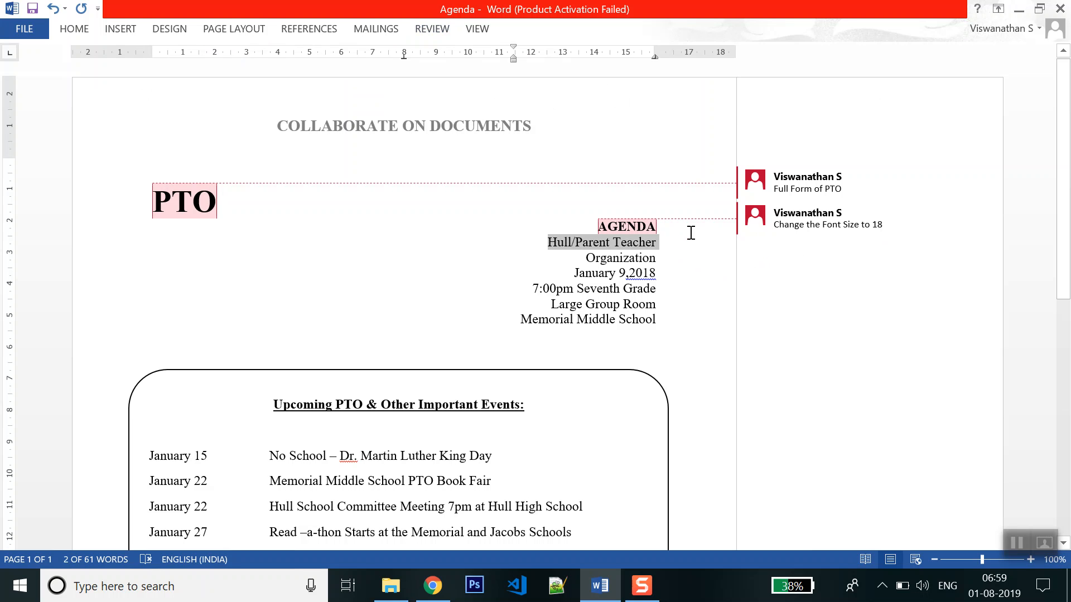
Set the comment color to Auto in the advanced Track Changes options and apply the change
click(431, 30)
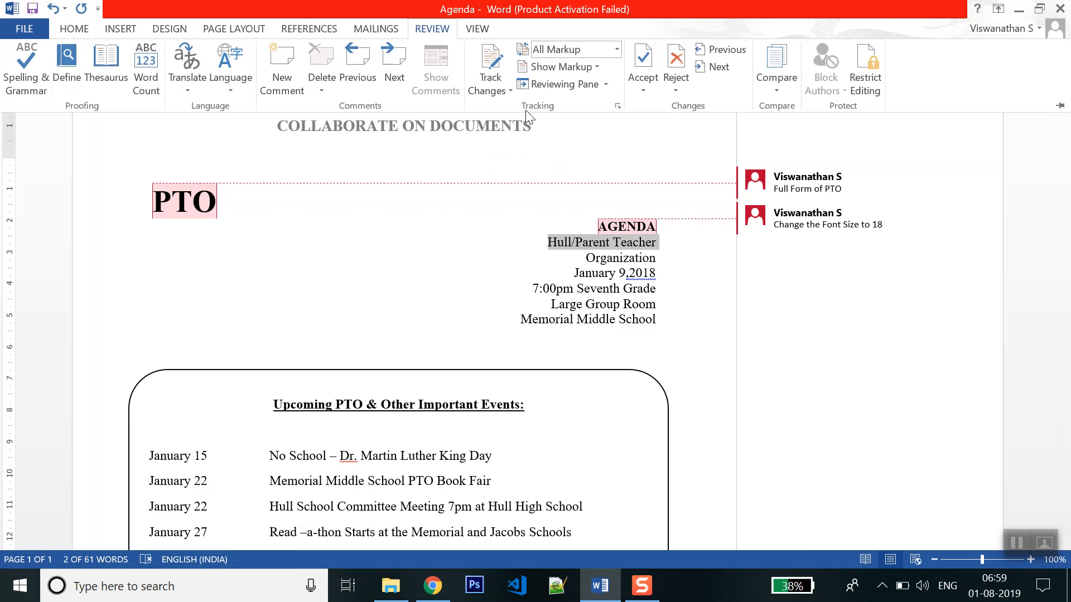
click(617, 105)
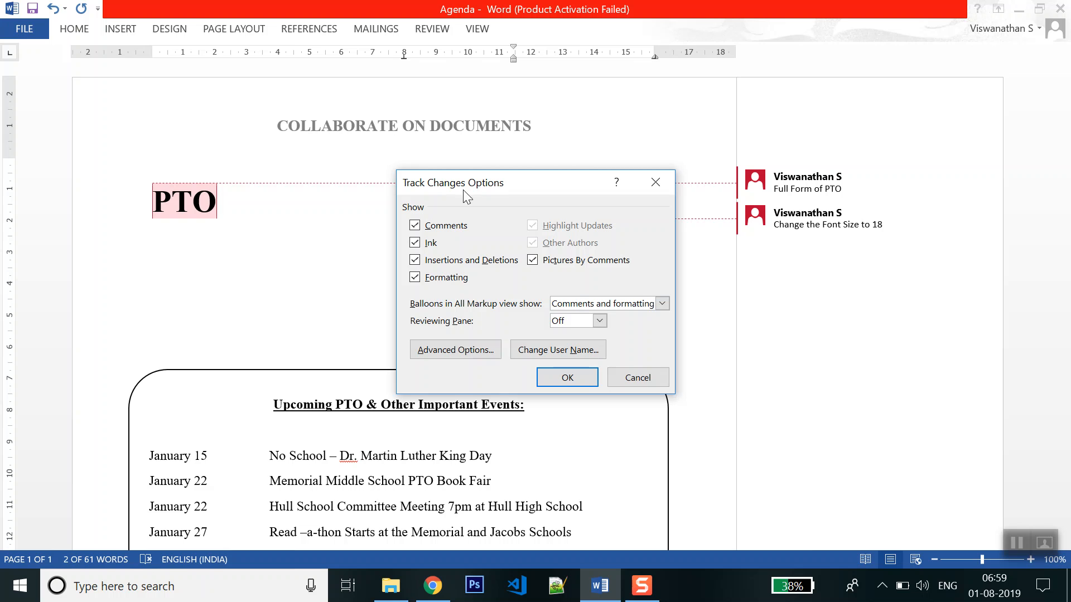
drag(526, 181, 514, 125)
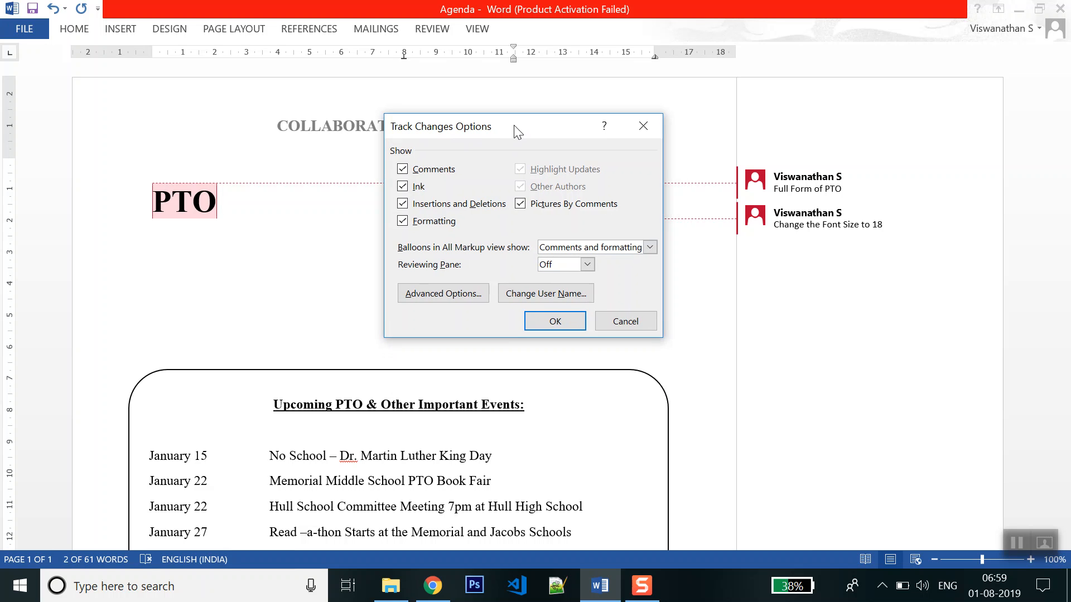
click(460, 293)
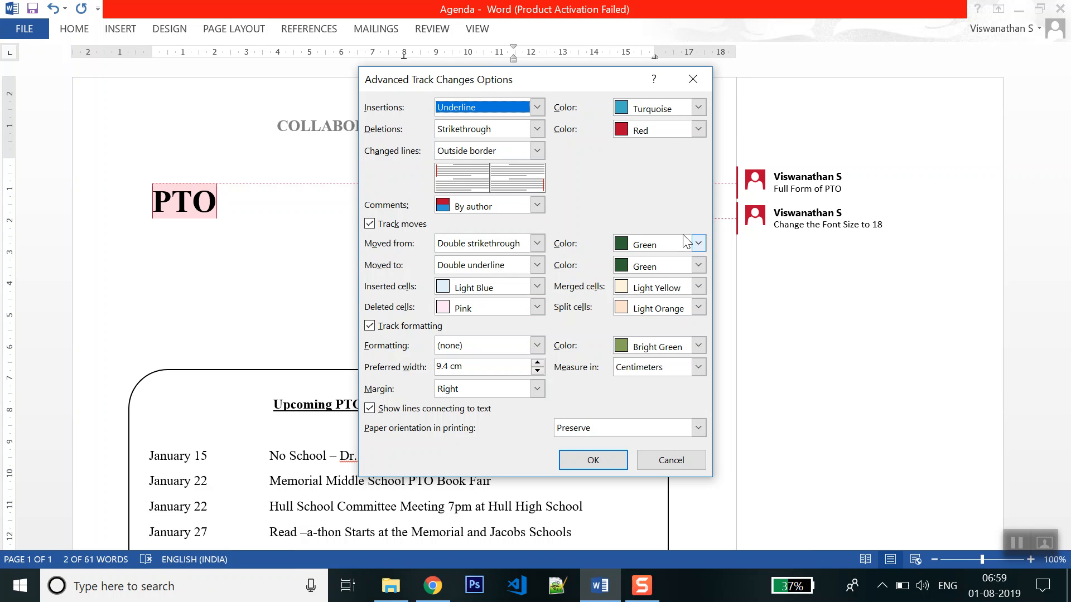
click(537, 204)
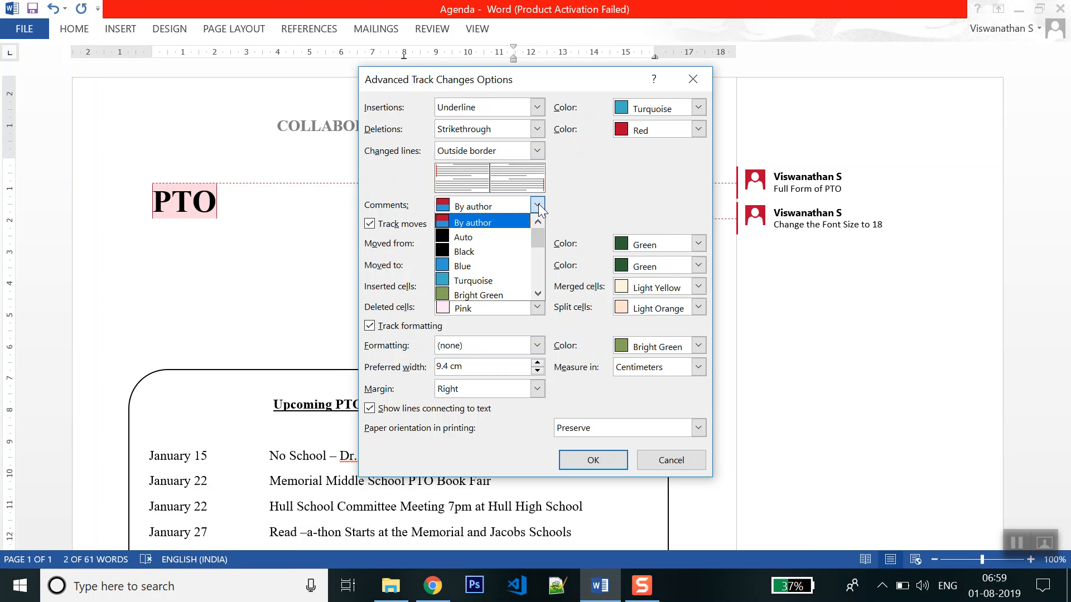
click(537, 204)
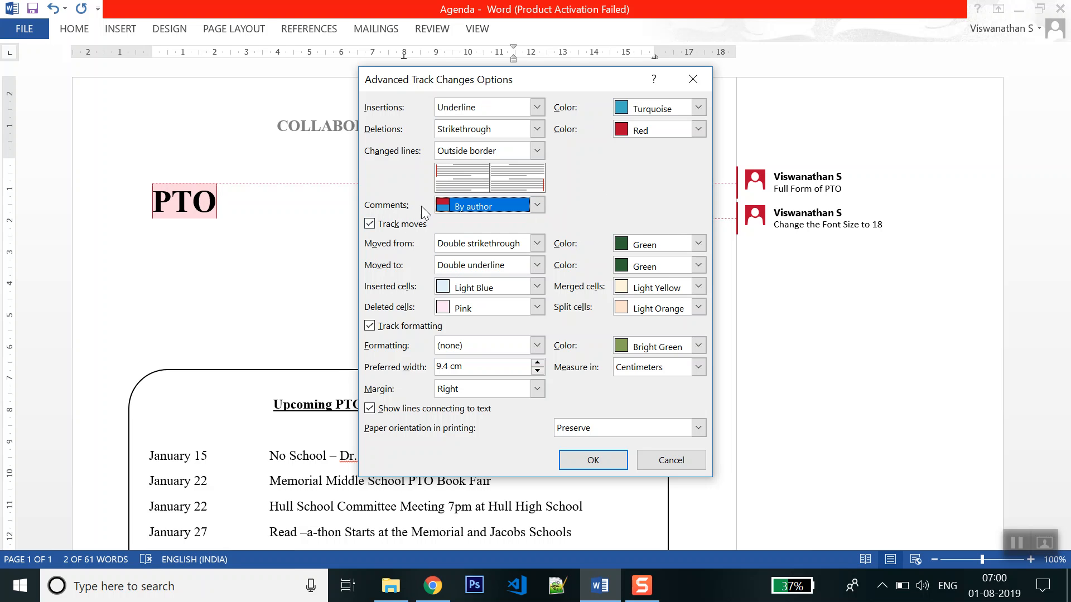
click(538, 205)
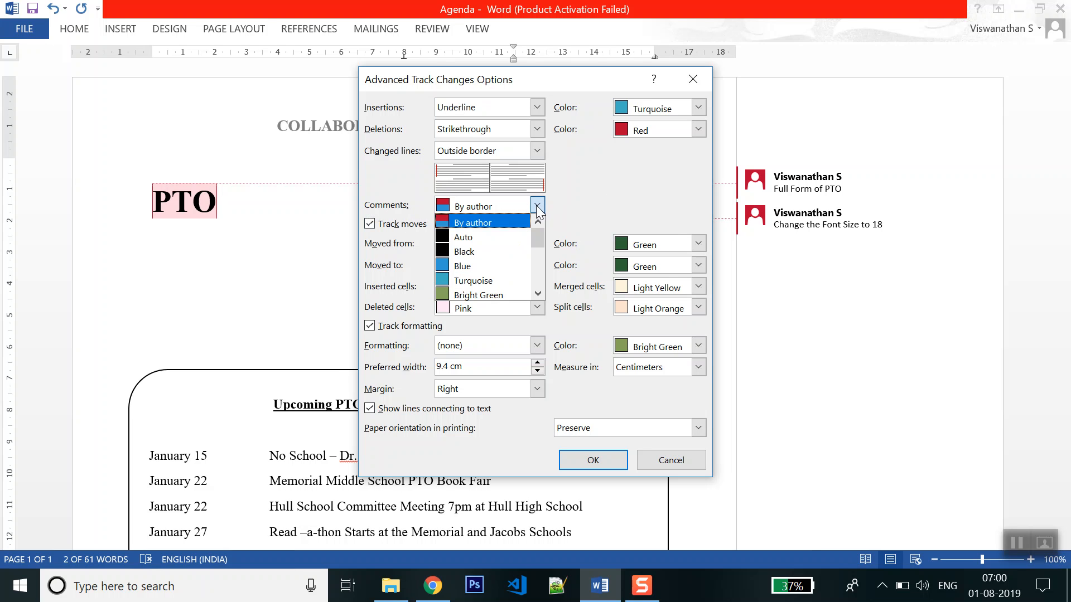
scroll(493, 262, down, 2)
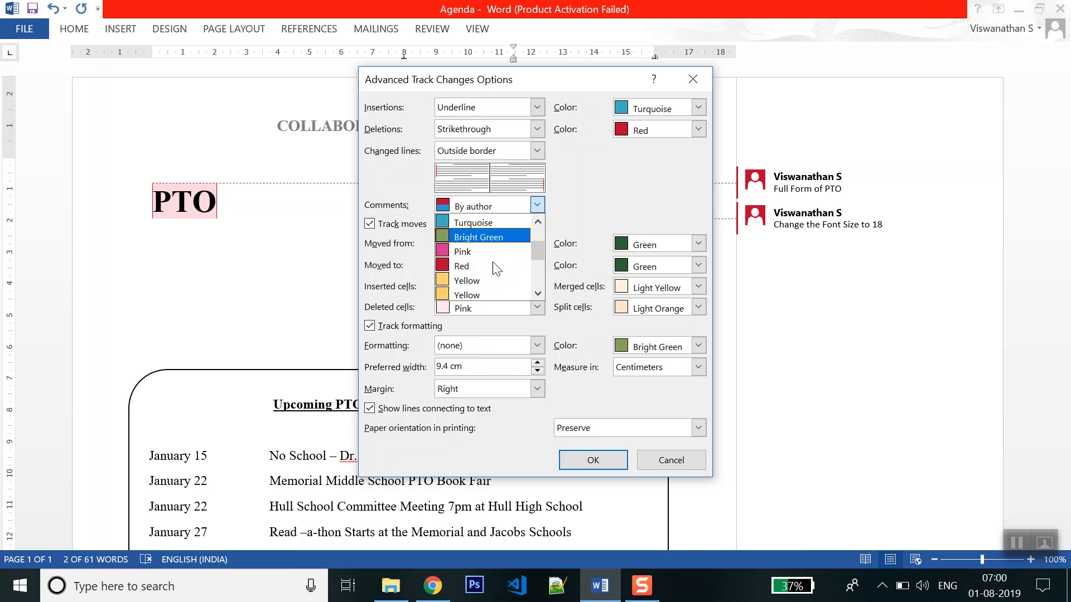
scroll(493, 262, up, 2)
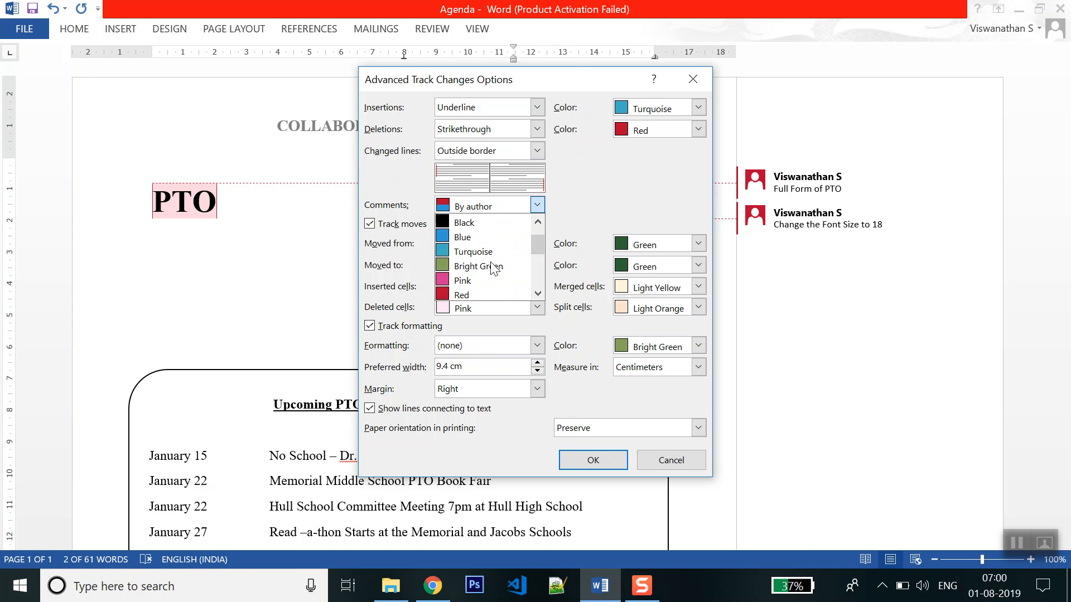
click(537, 206)
click(537, 206)
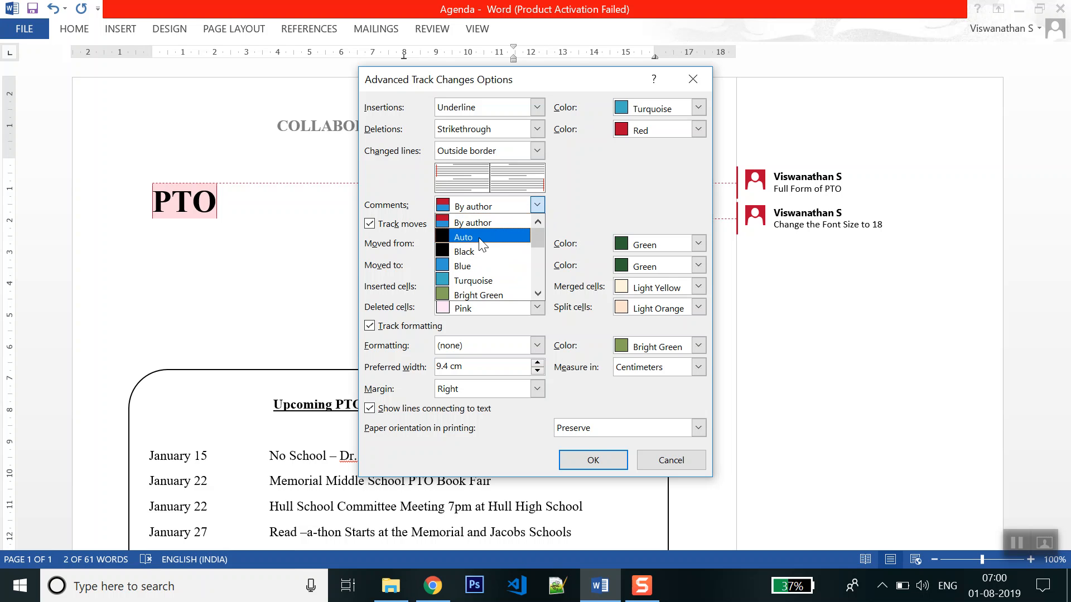
click(484, 237)
click(592, 461)
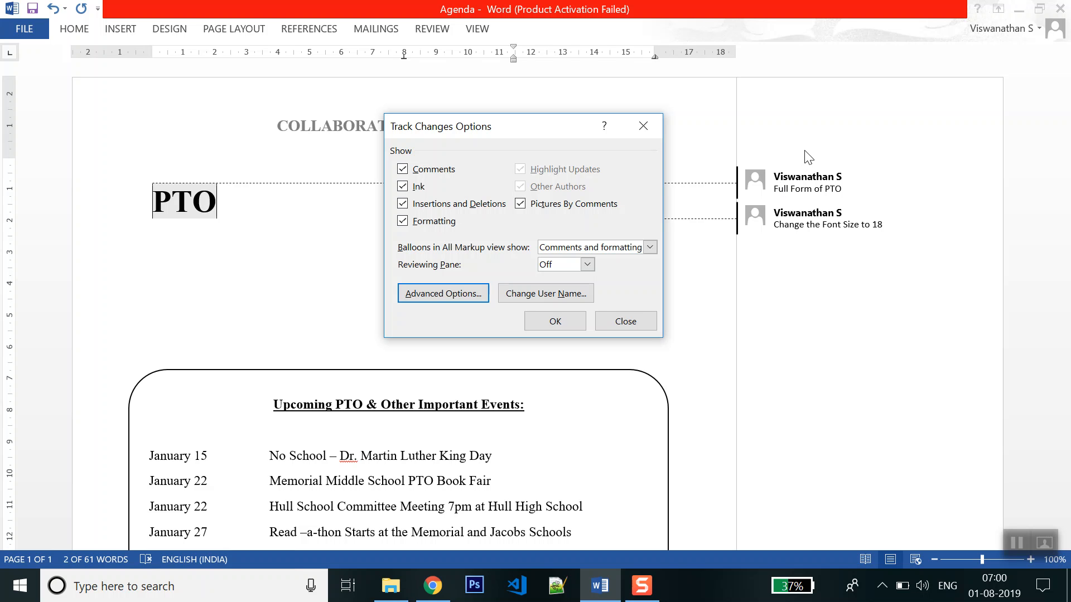
click(554, 322)
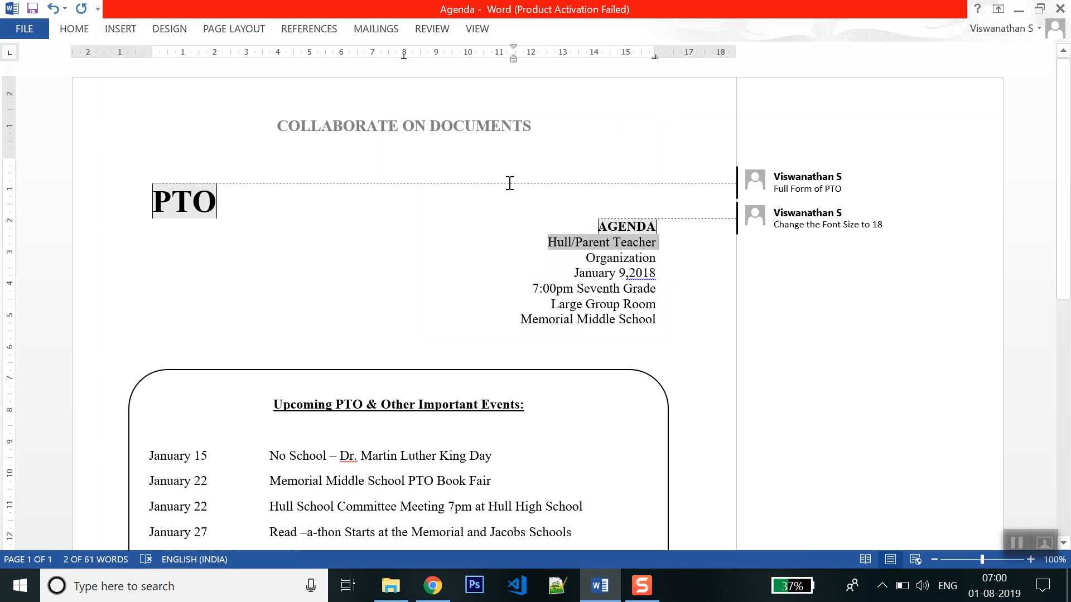
Reopen the advanced Track Changes options to review the comment color choices, and close them without changing anything
click(431, 28)
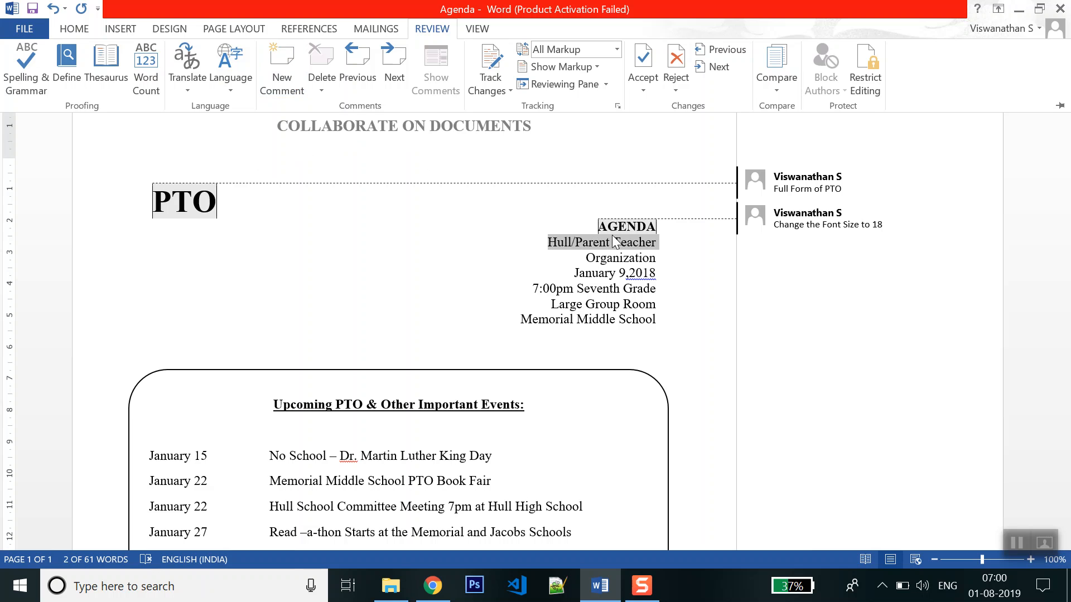
key(ctrl+F1)
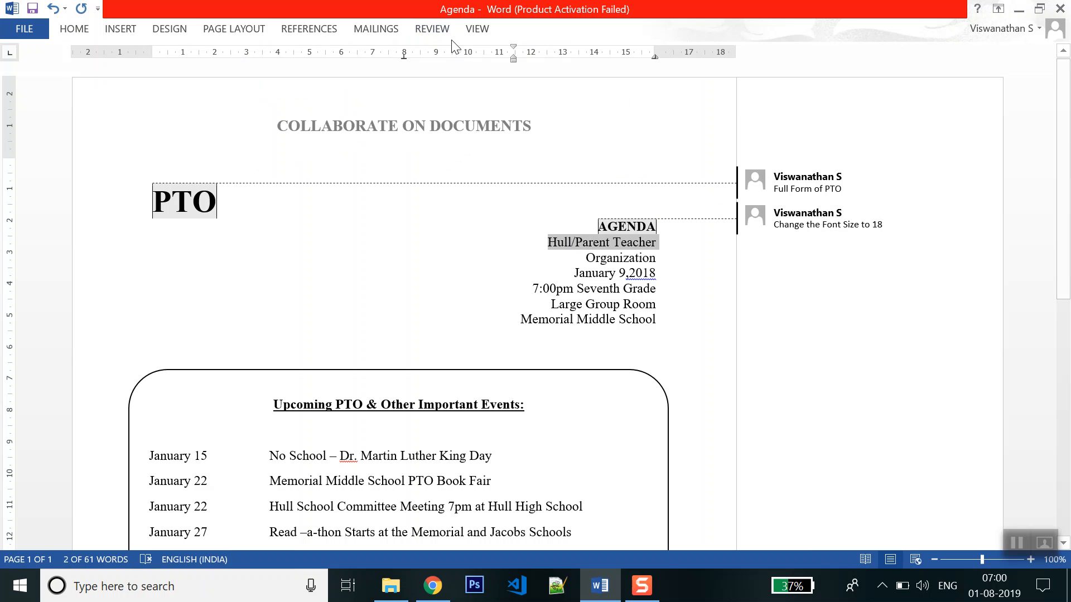
click(430, 30)
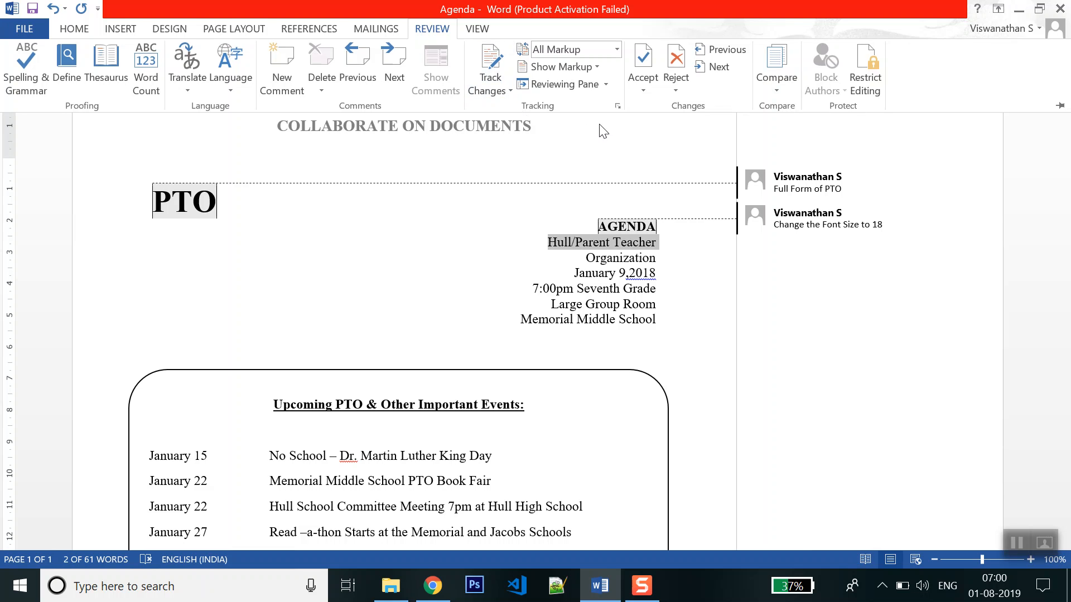
click(617, 105)
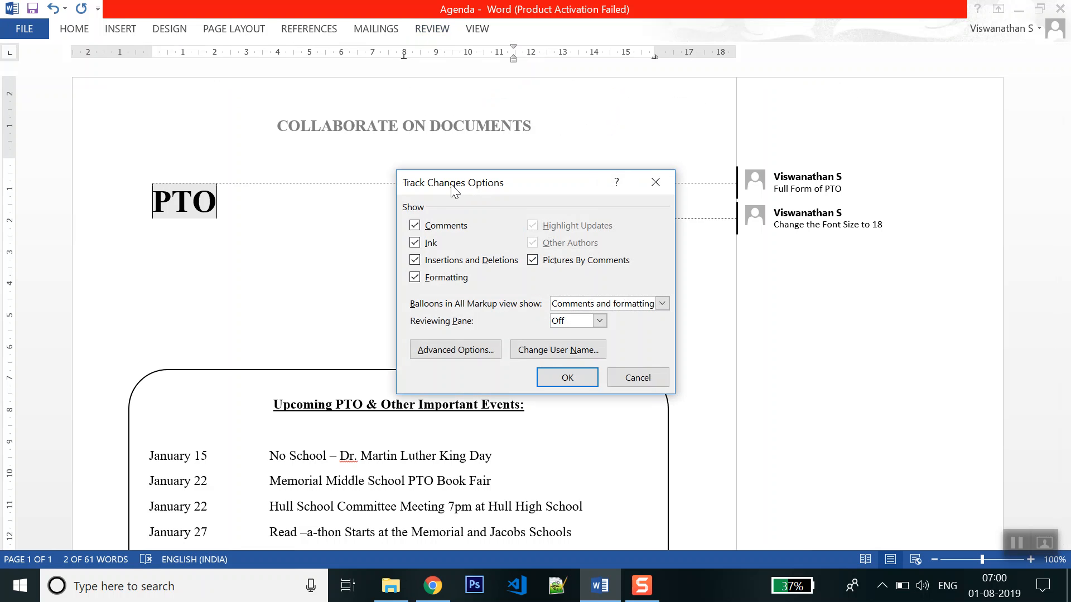
click(486, 352)
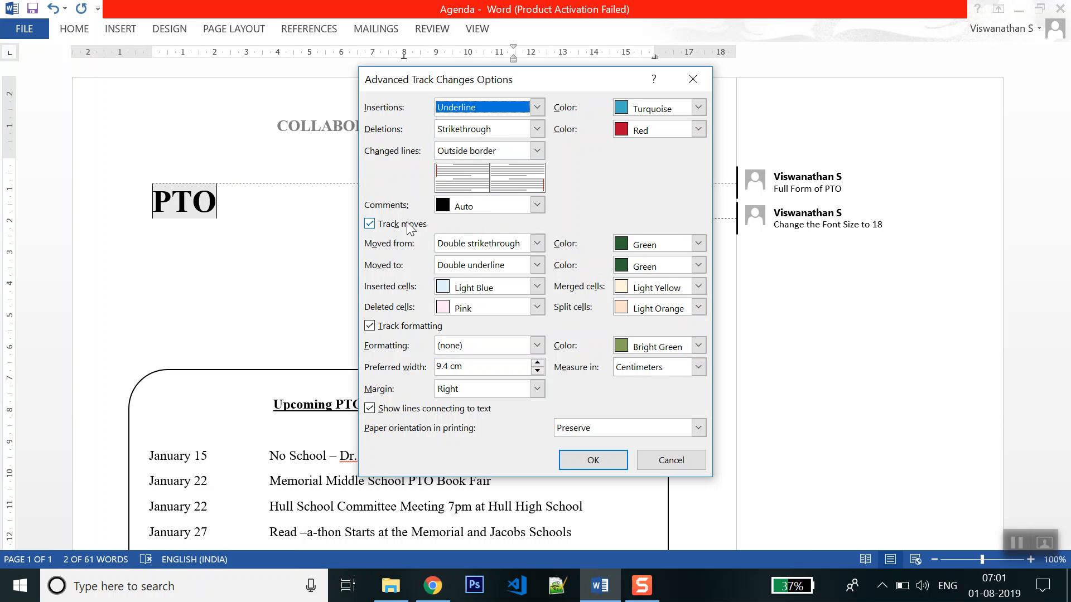
click(527, 212)
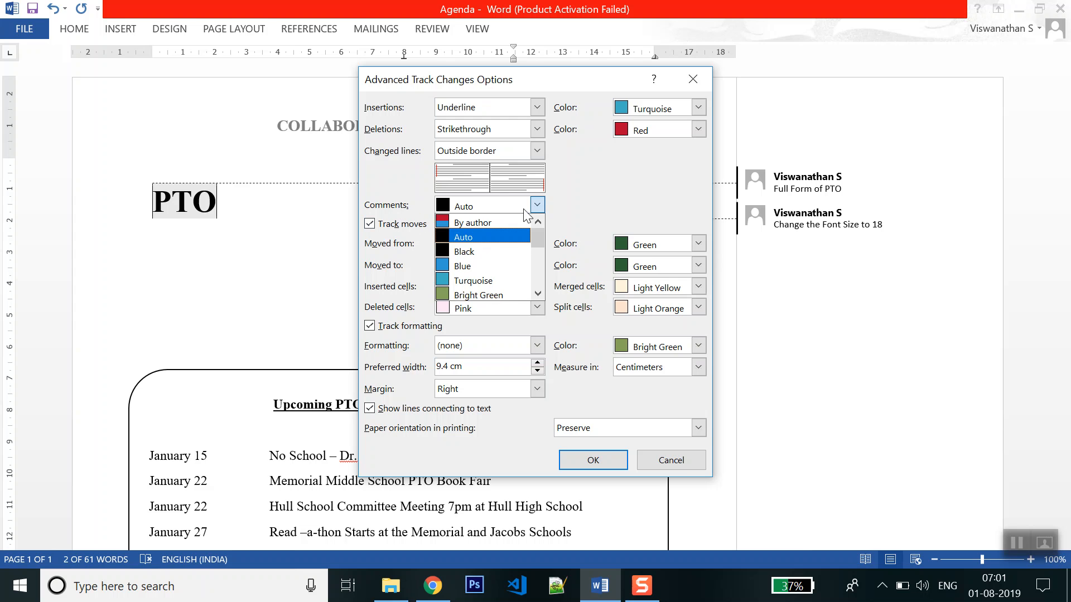
click(536, 209)
click(661, 461)
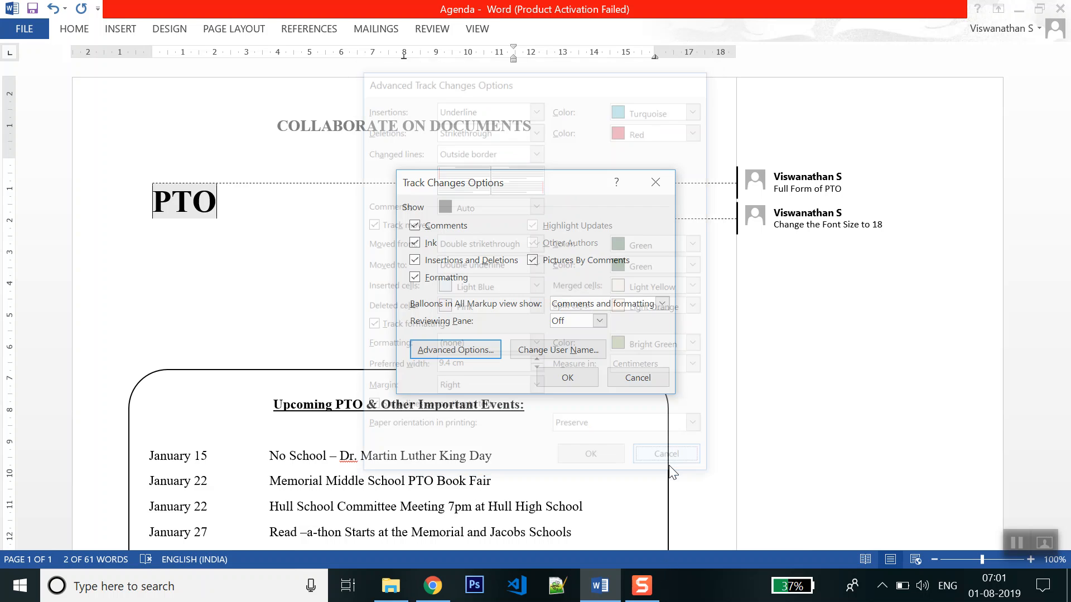
click(663, 379)
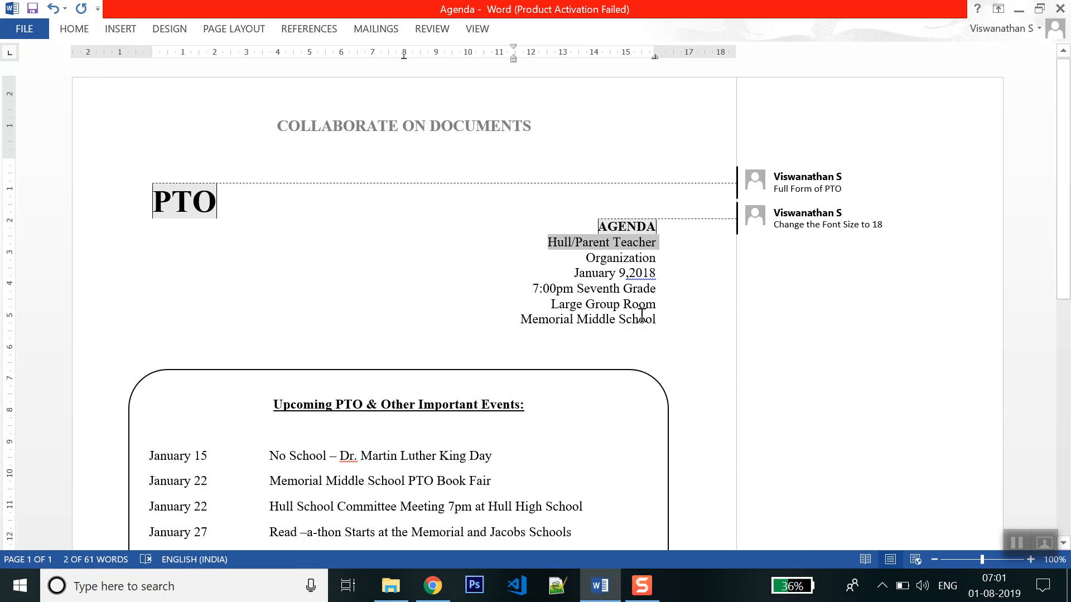
Place the cursor after the January 15 event text in the rounded box and turn on Track Changes
click(669, 299)
scroll(671, 299, down, 2)
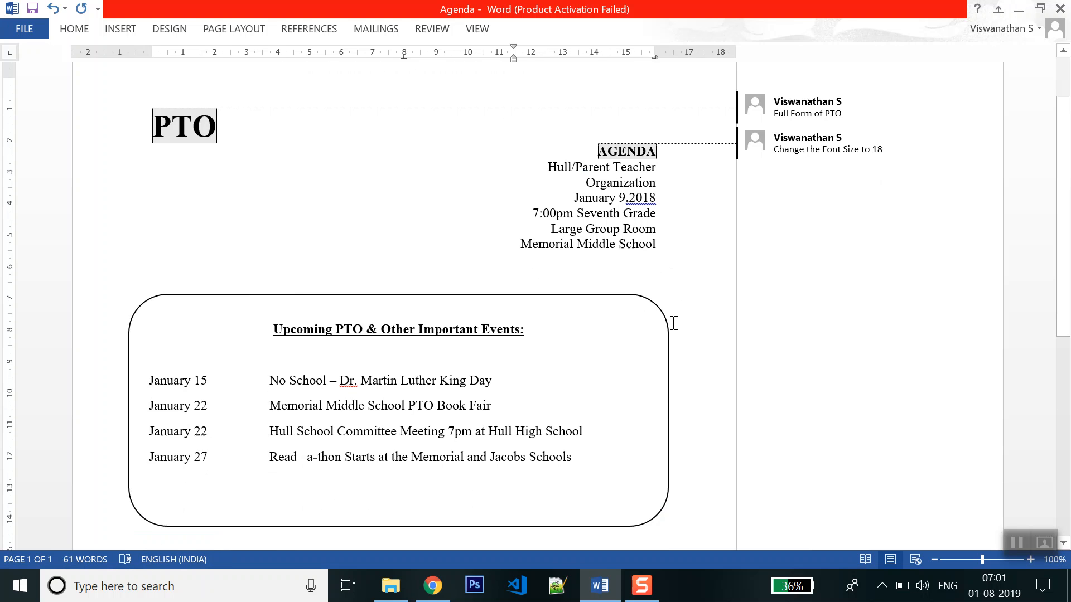
scroll(670, 299, down, 2)
scroll(670, 299, up, 2)
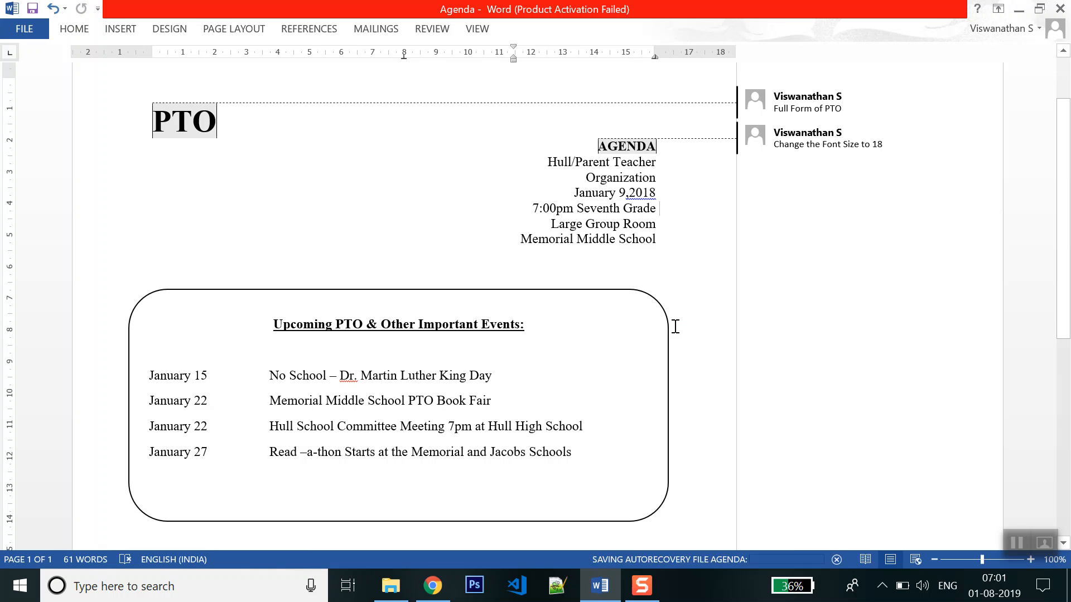
scroll(649, 332, down, 1)
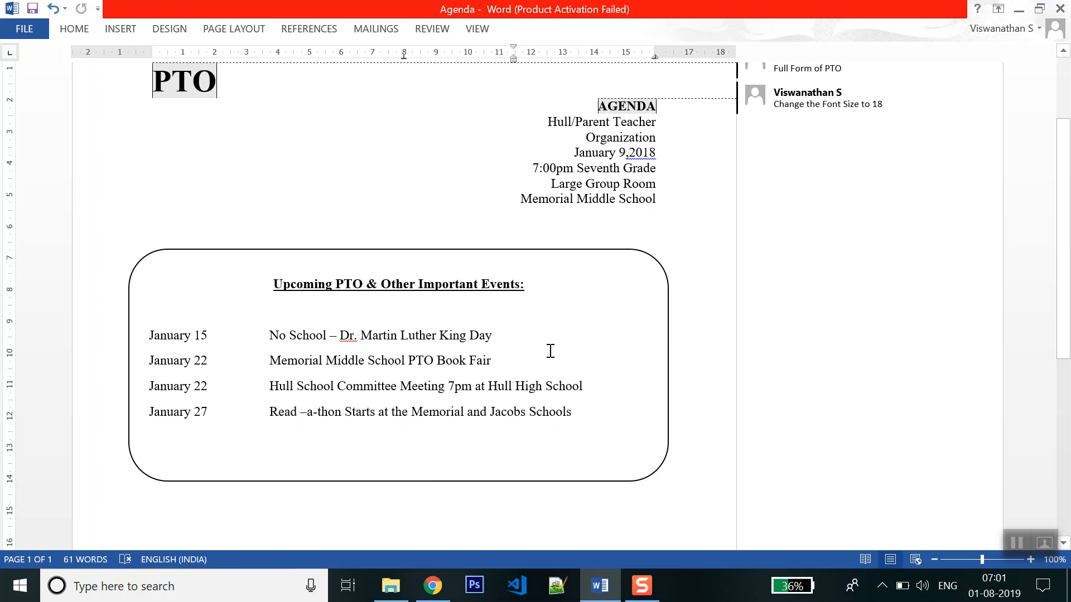
click(493, 338)
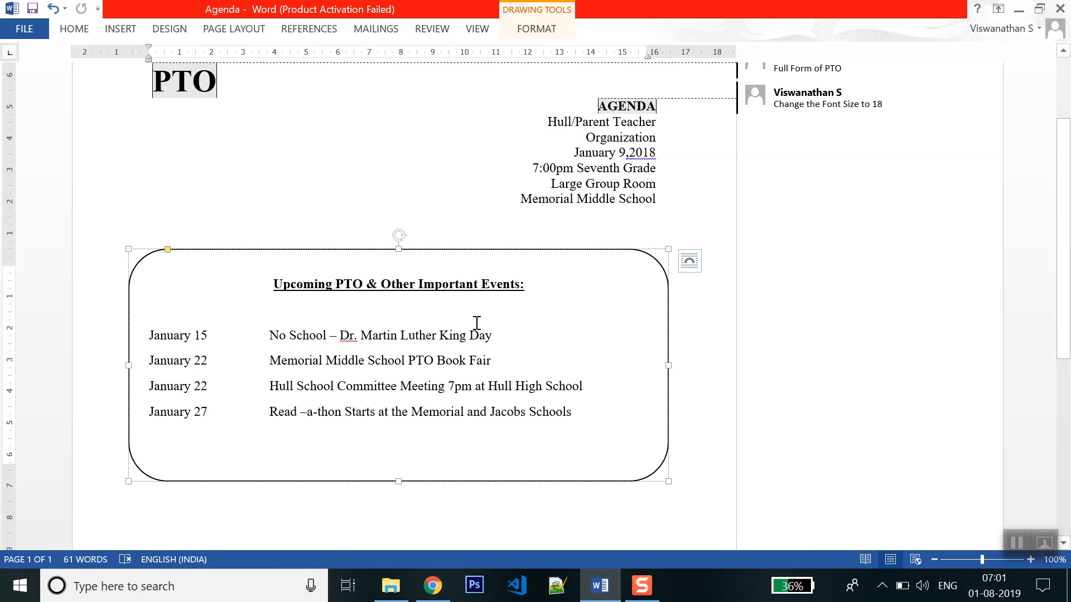
click(441, 31)
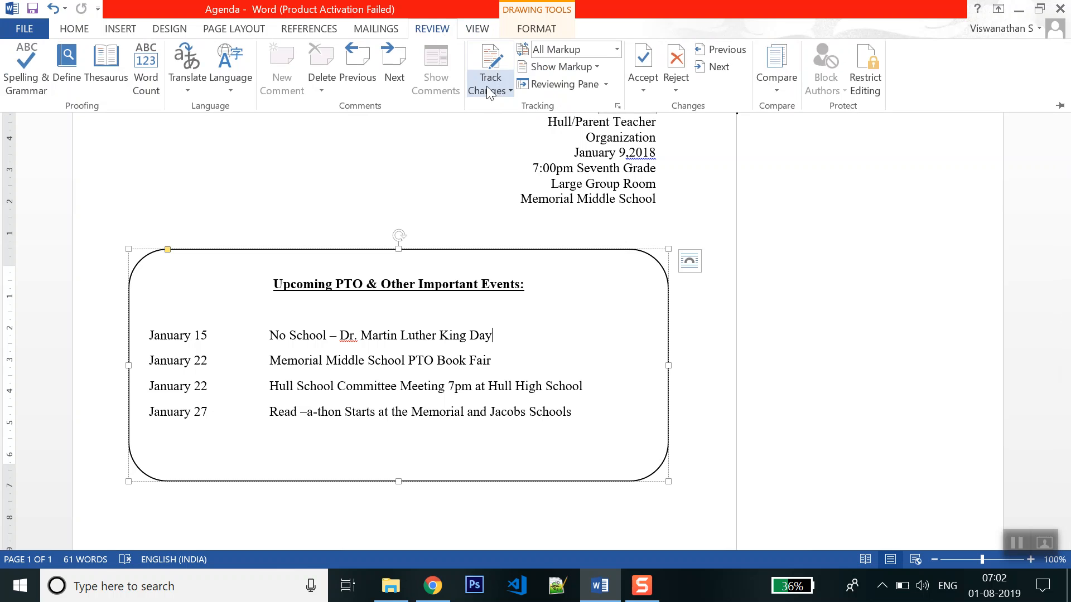
click(491, 63)
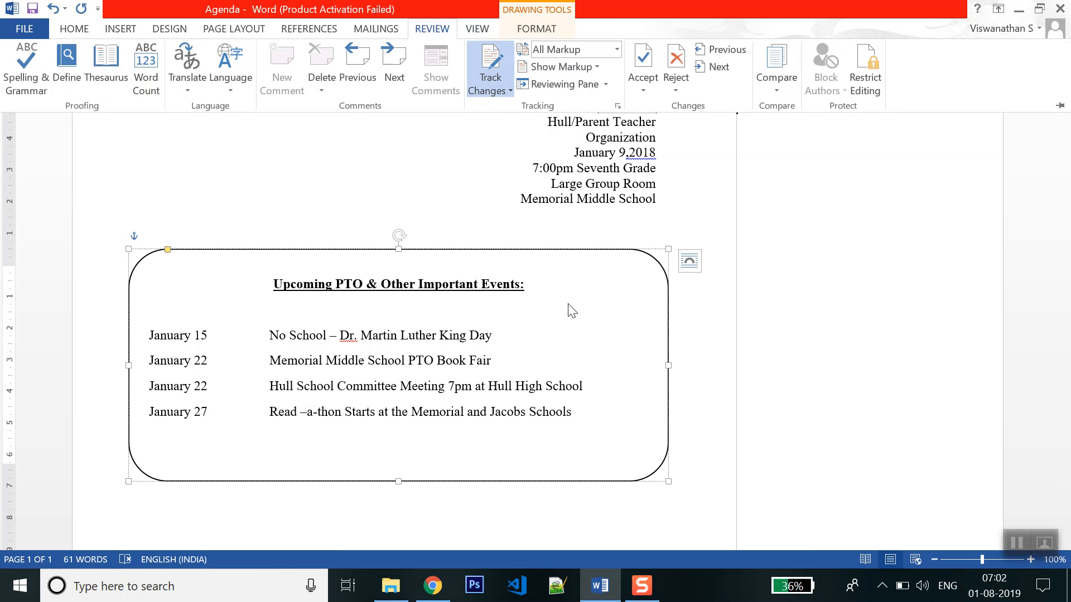
Switch the markup display to Simple Markup and back to All Markup
click(616, 49)
click(578, 68)
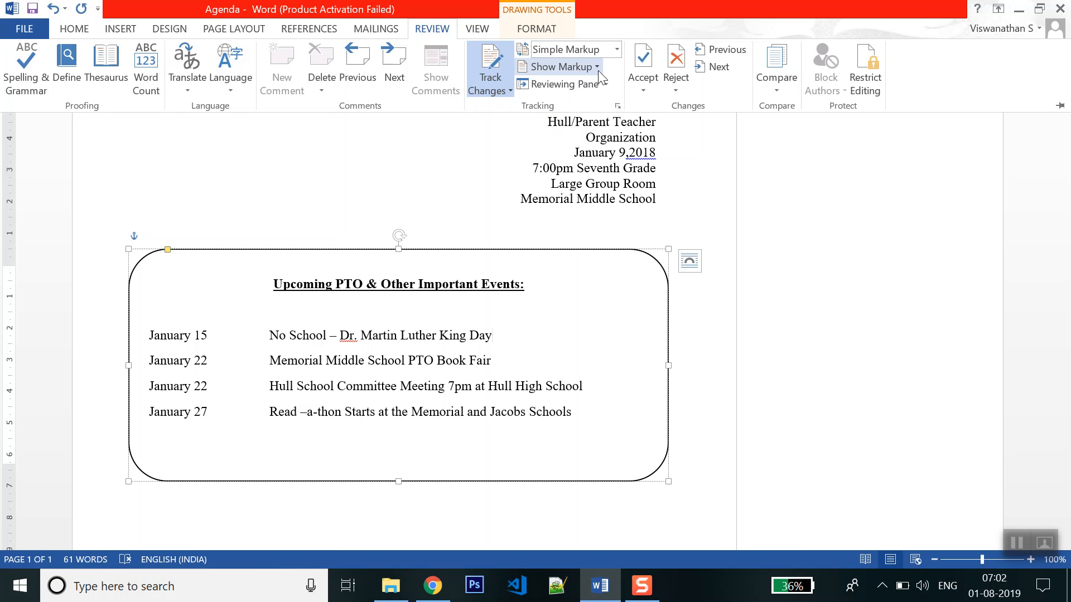
click(616, 50)
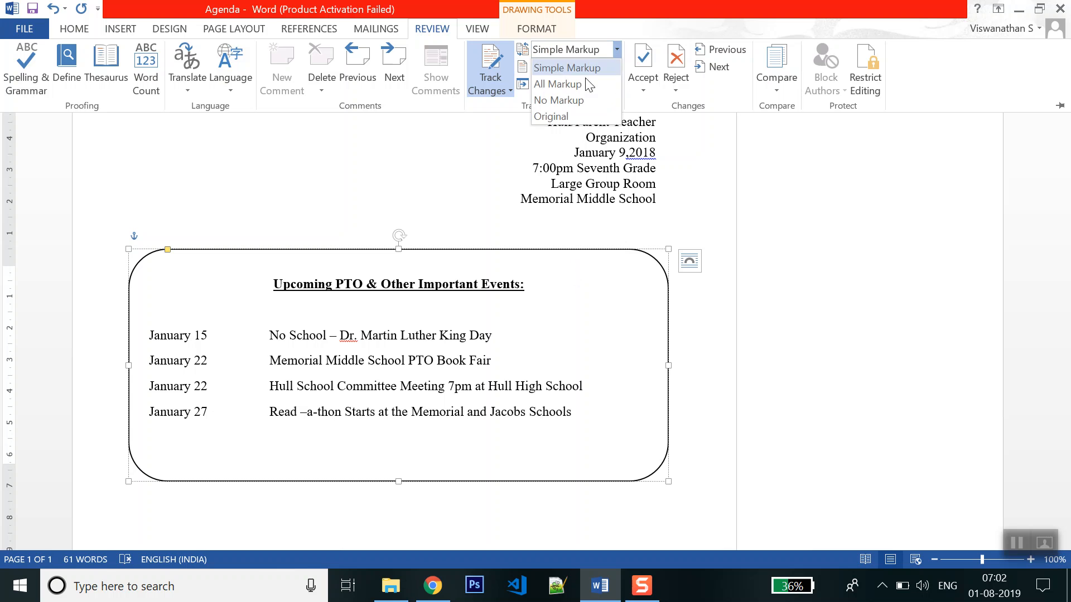
click(578, 78)
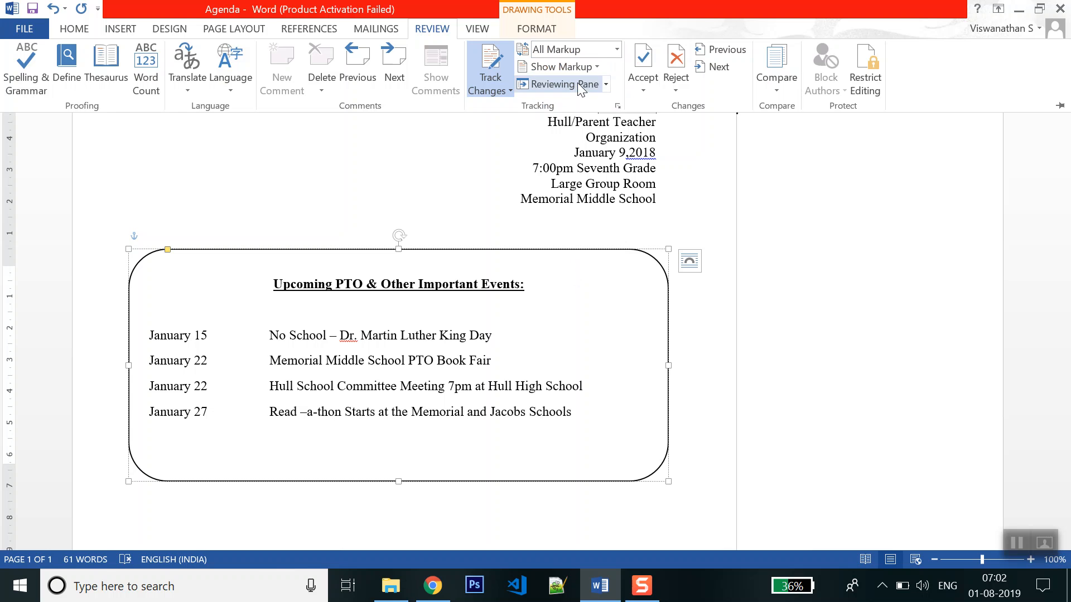
click(584, 359)
scroll(591, 348, down, 3)
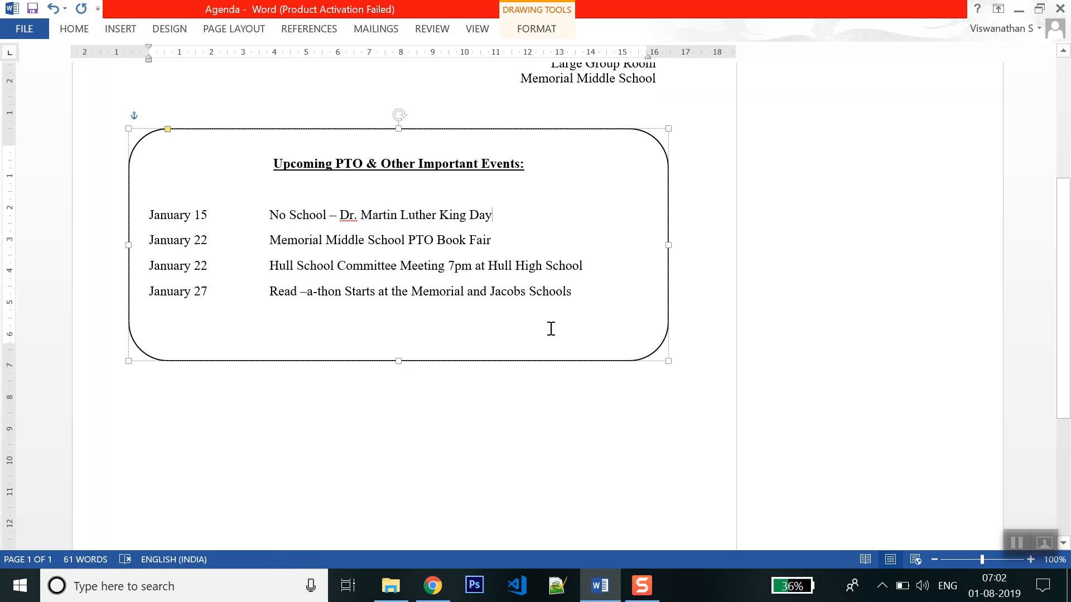
click(546, 382)
double_click(527, 409)
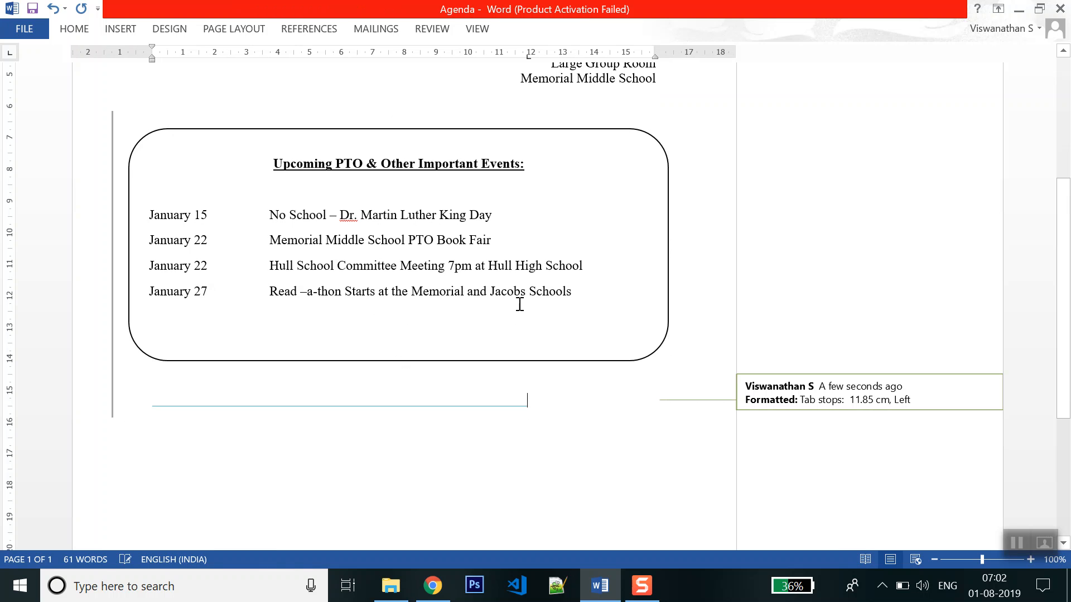
key(ctrl+z)
Add the tracked lines "This is new line" and "You Can Do this" below the rounded events box
double_click(296, 382)
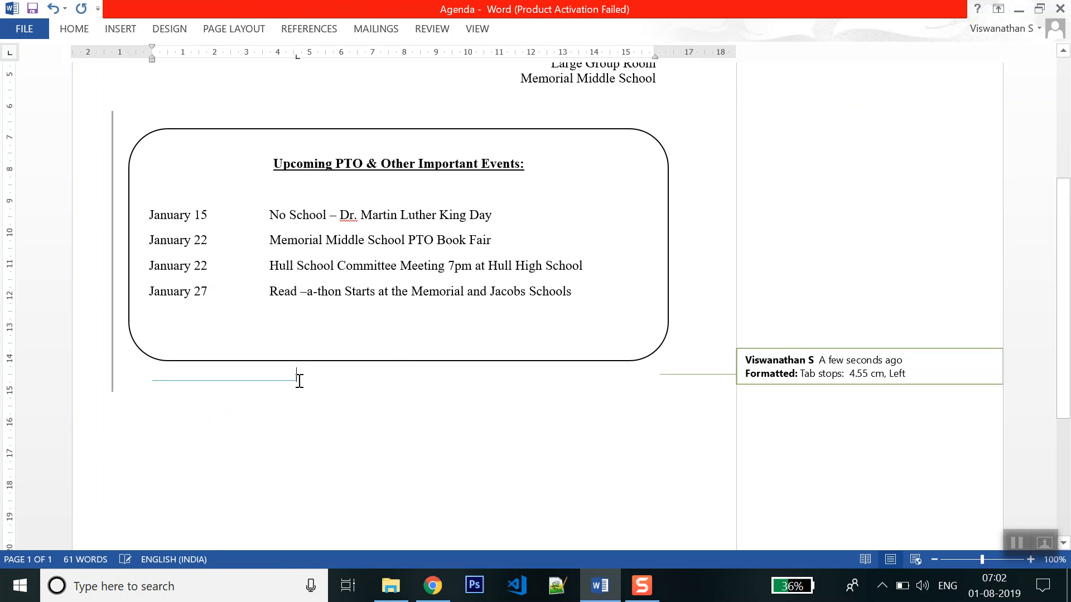
text(This is new)
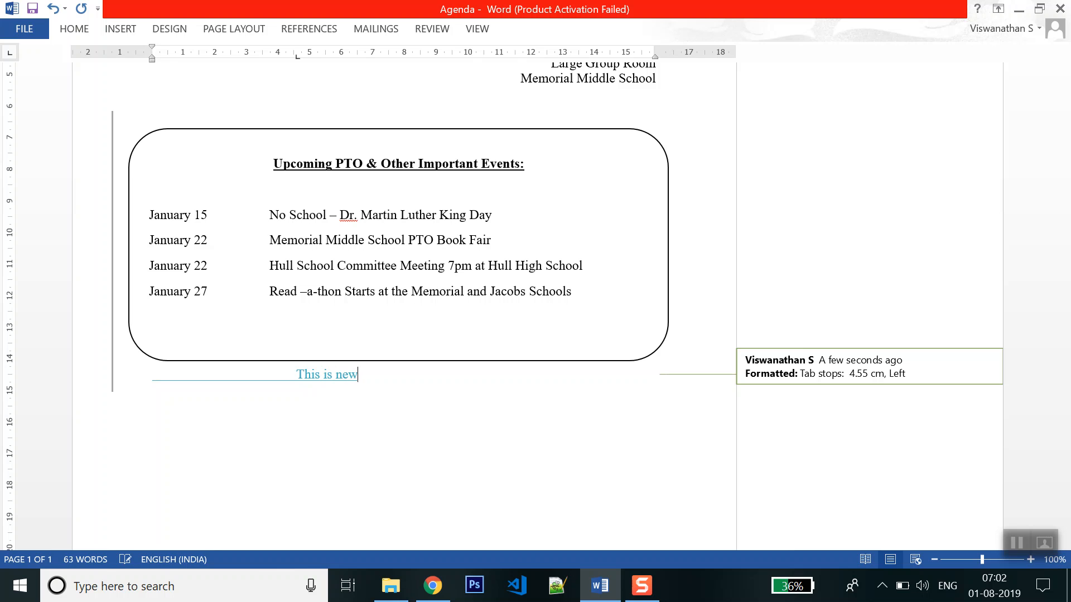
text( line )
text(You Can D)
text(o t)
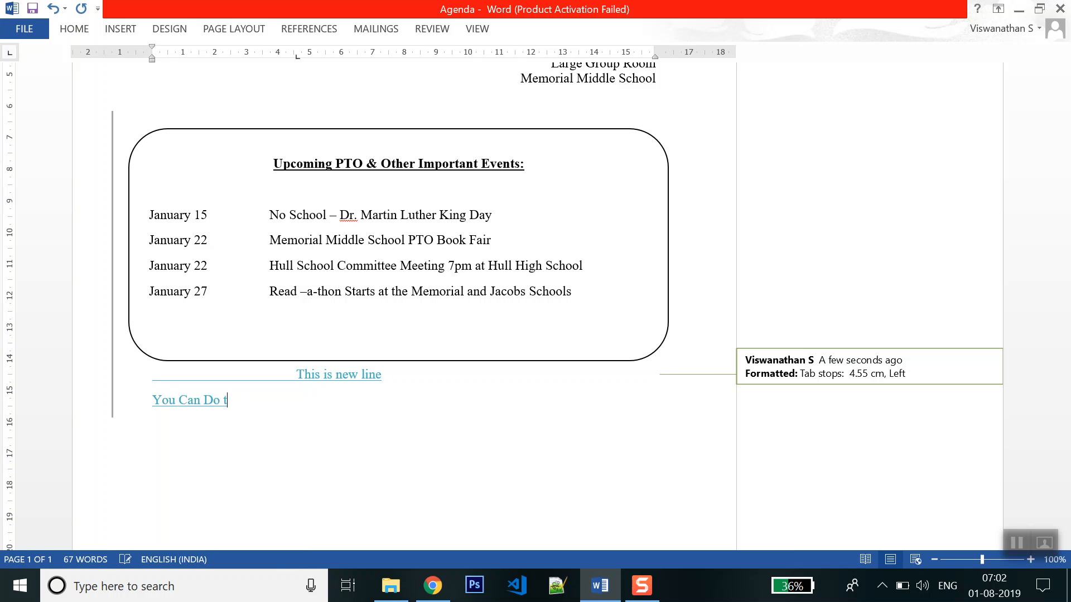
text(his)
Delete the event description "No School – Dr. Martin Luther King Day" from the January 15 row as a tracked change
click(494, 217)
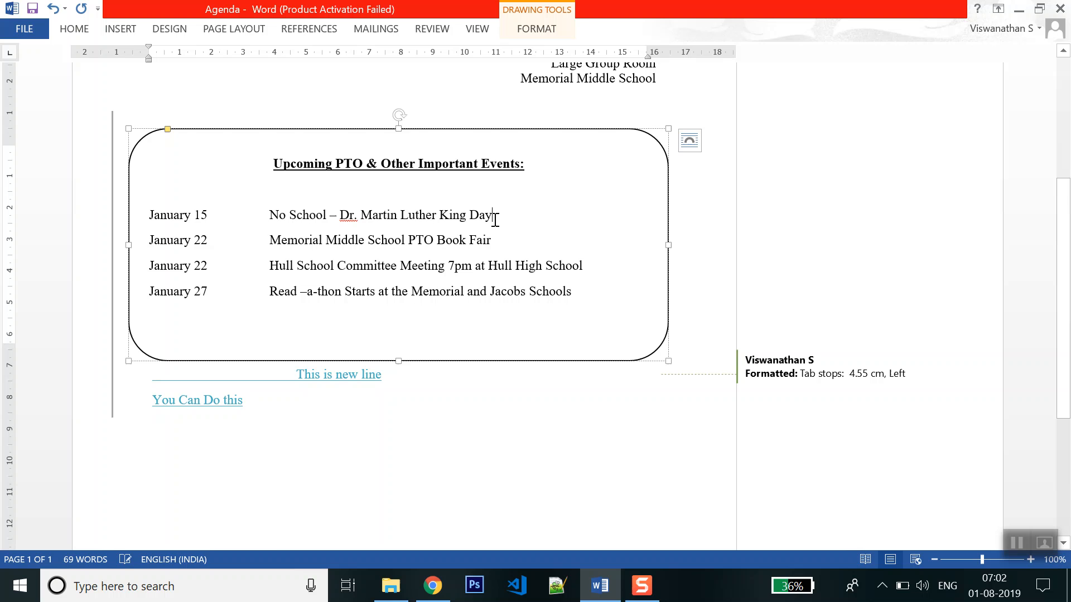
key(BackSpace)
key(BackSpace)
key(BackSpace)
key(BackSpace)
key(BackSpace)
key(BackSpace)
key(BackSpace)
key(BackSpace)
key(BackSpace)
key(BackSpace)
key(BackSpace)
key(BackSpace)
key(BackSpace)
key(BackSpace)
key(BackSpace)
key(BackSpace)
key(BackSpace)
key(BackSpace)
key(BackSpace)
key(BackSpace)
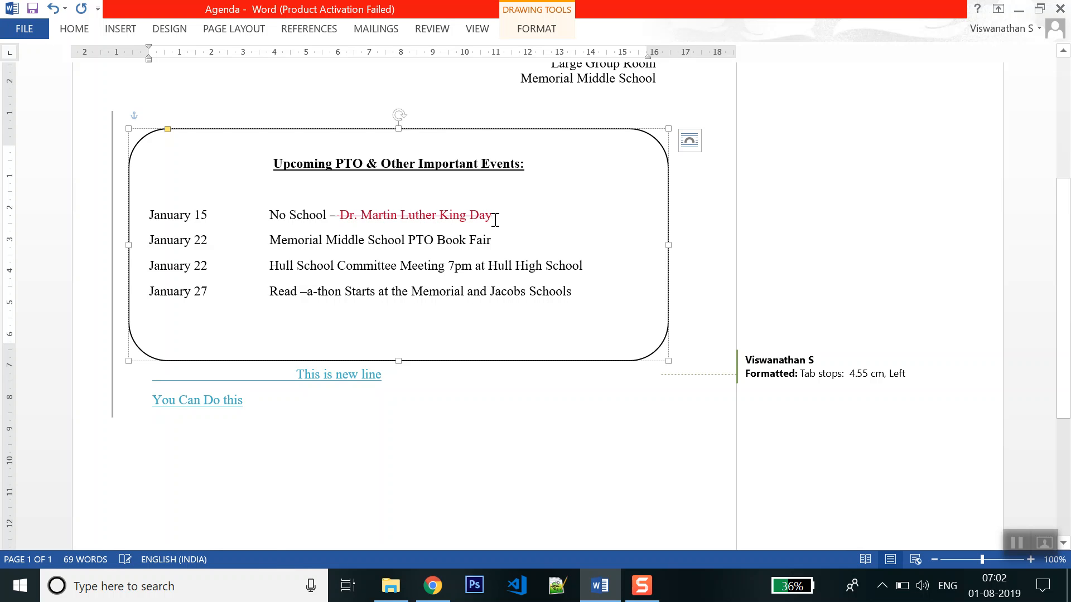
key(BackSpace)
key(BackSpace)
key(BackSpace)
key(BackSpace)
key(BackSpace)
key(BackSpace)
key(BackSpace)
key(BackSpace)
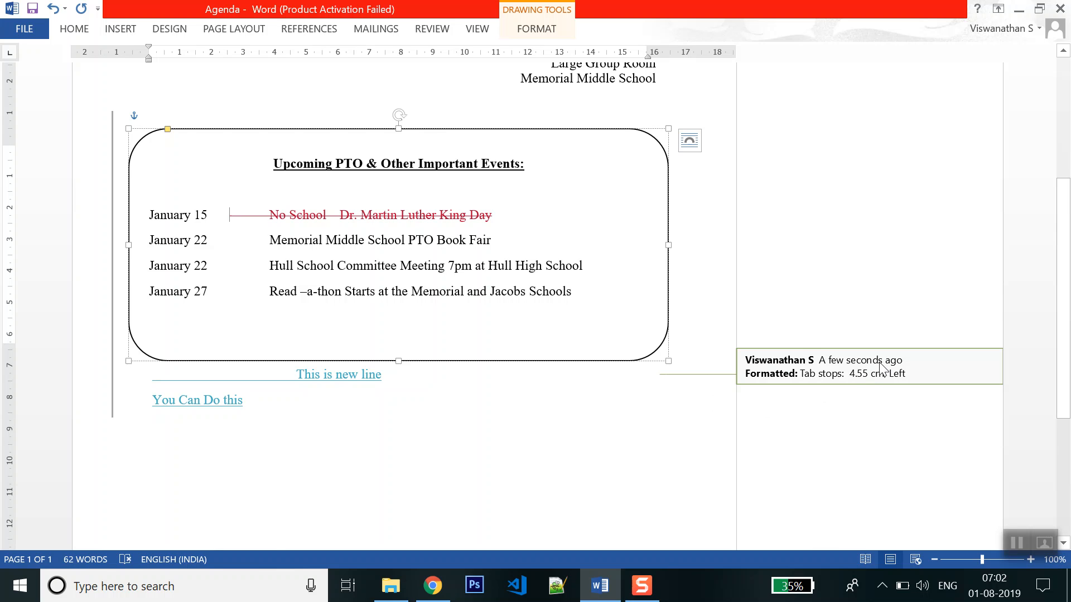
Examine the tracked formatting change on the new lines and the tracked deletion in the January 15 row
click(860, 363)
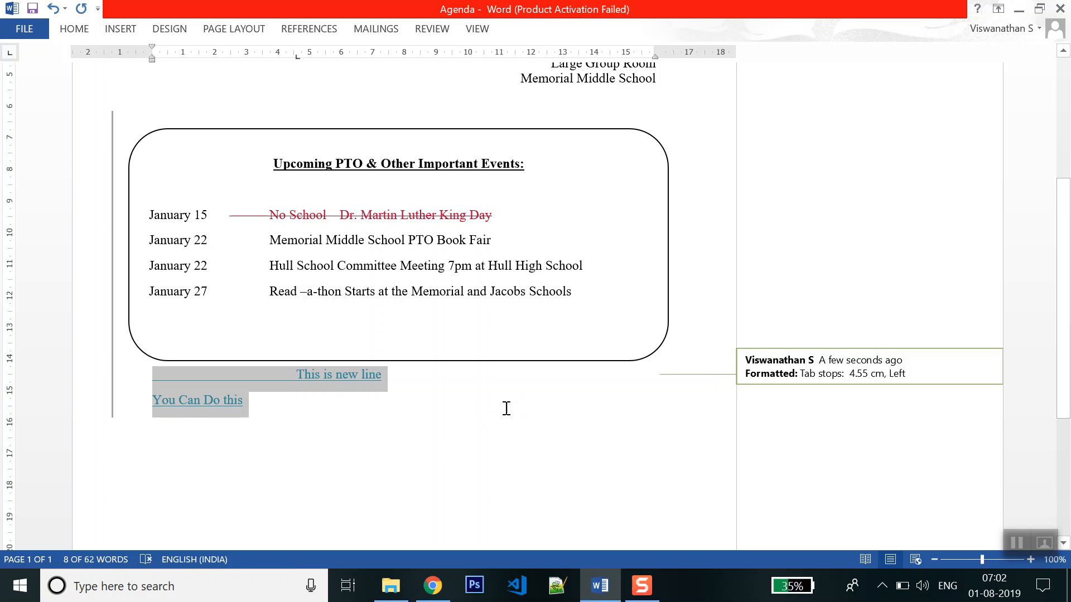
click(489, 212)
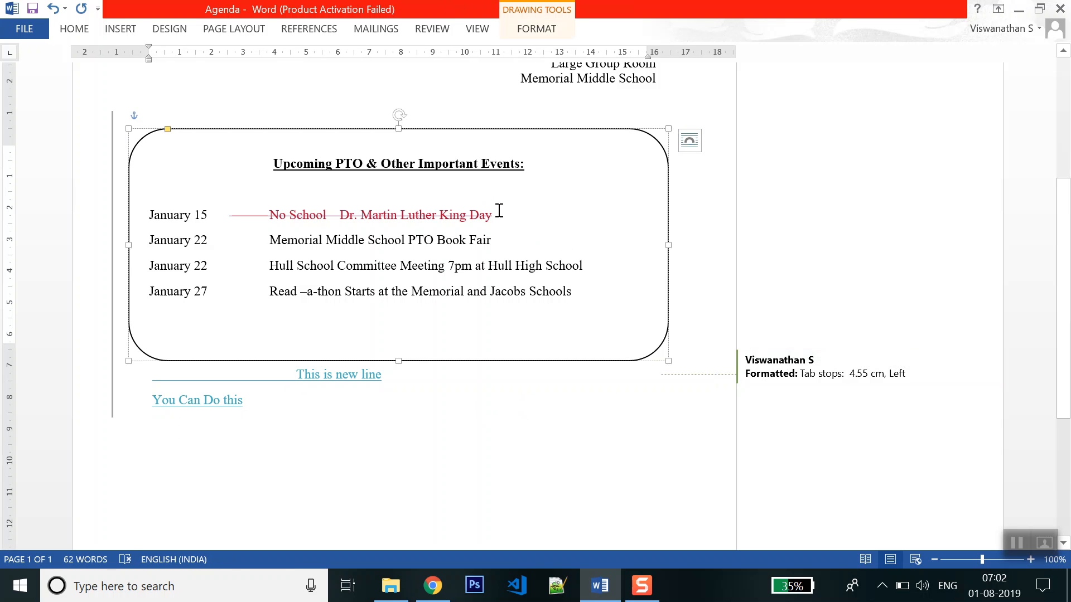
scroll(636, 249, up, 5)
scroll(634, 254, down, 5)
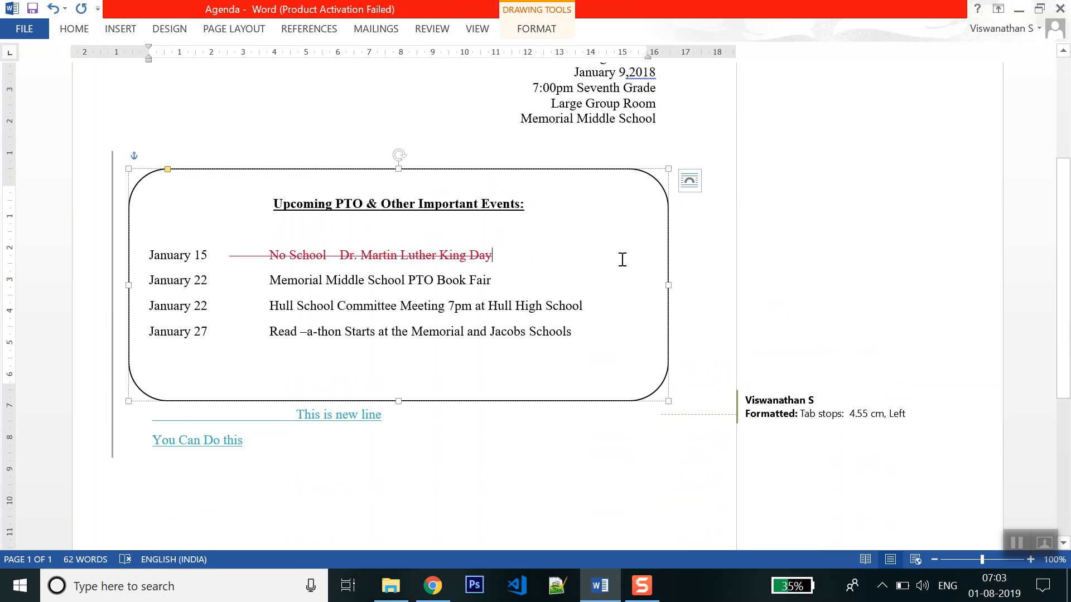
click(432, 29)
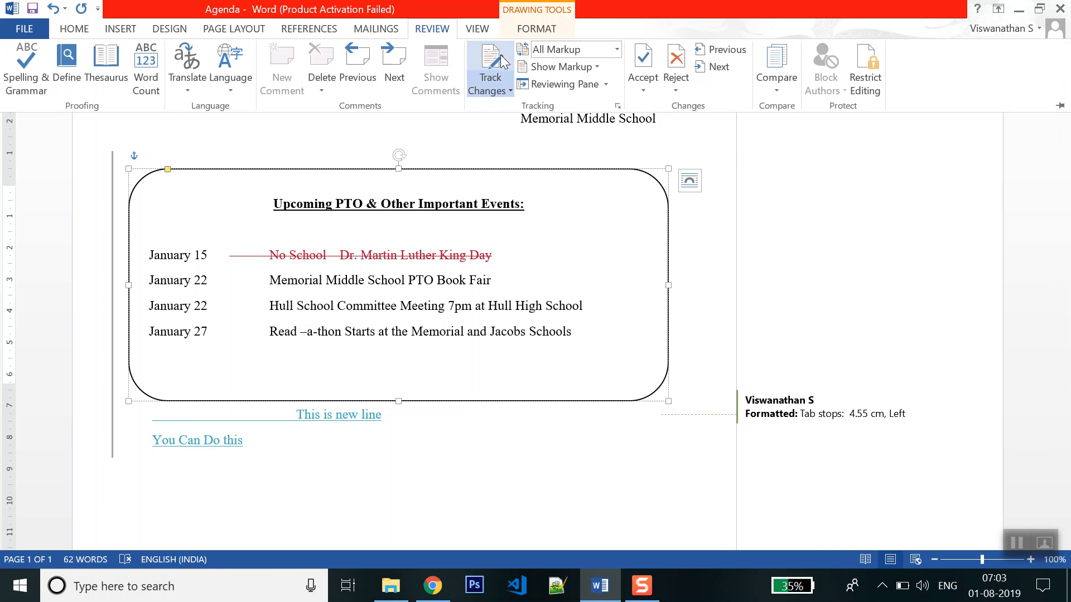
click(437, 32)
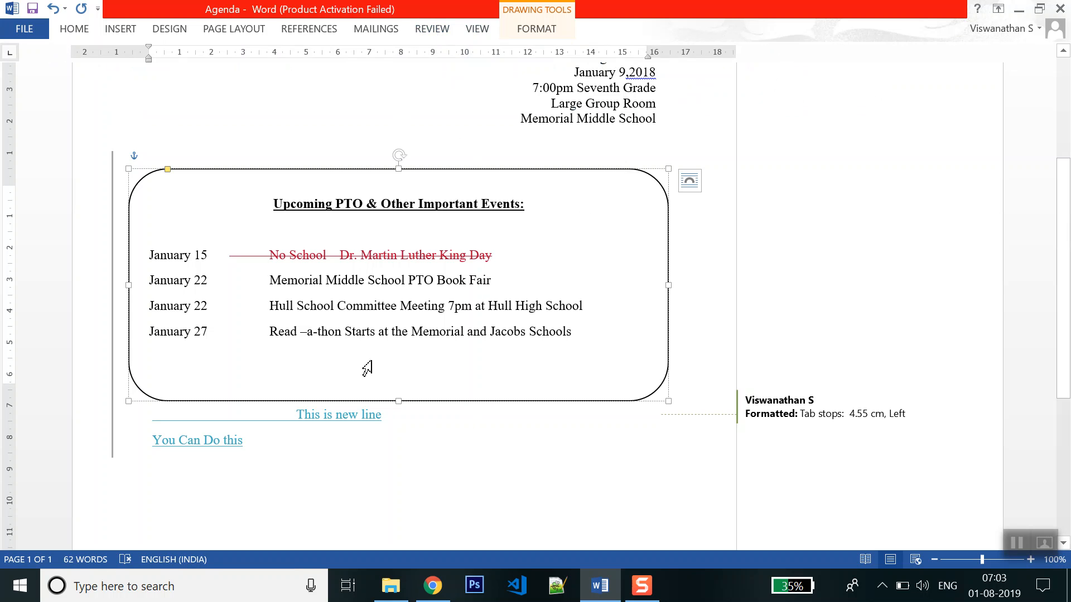
Add the tracked line "Ctrl + Shift + E" below "You Can Do this", leaving an empty line between them
scroll(345, 365, down, 5)
click(307, 317)
key(Return)
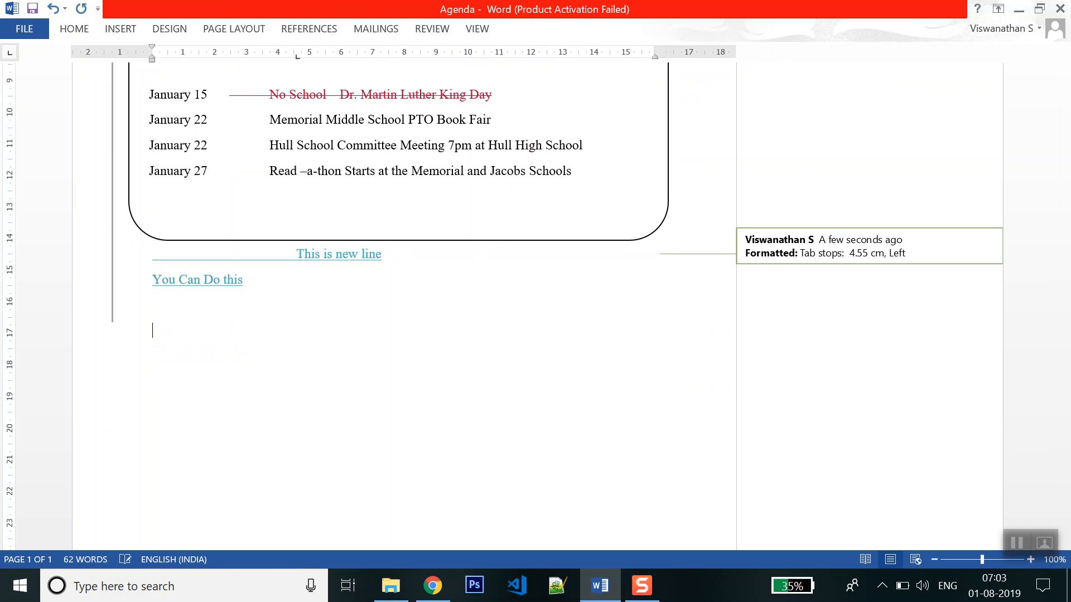
text(Ctrl + Shift + E)
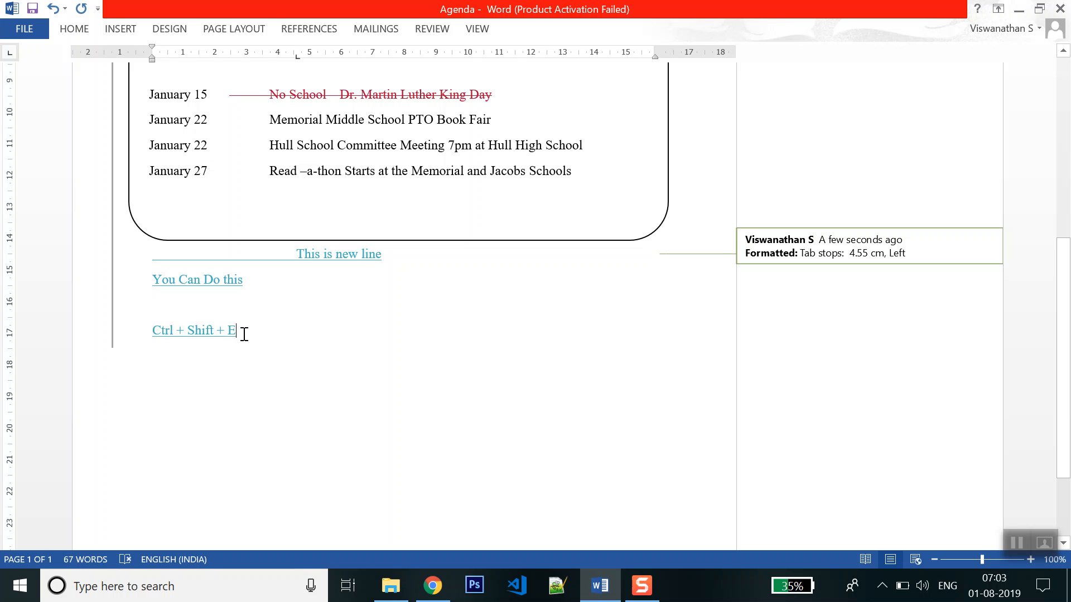
Set the font size of the "Ctrl + Shift + E" line to 18 pt
drag(244, 332, 154, 330)
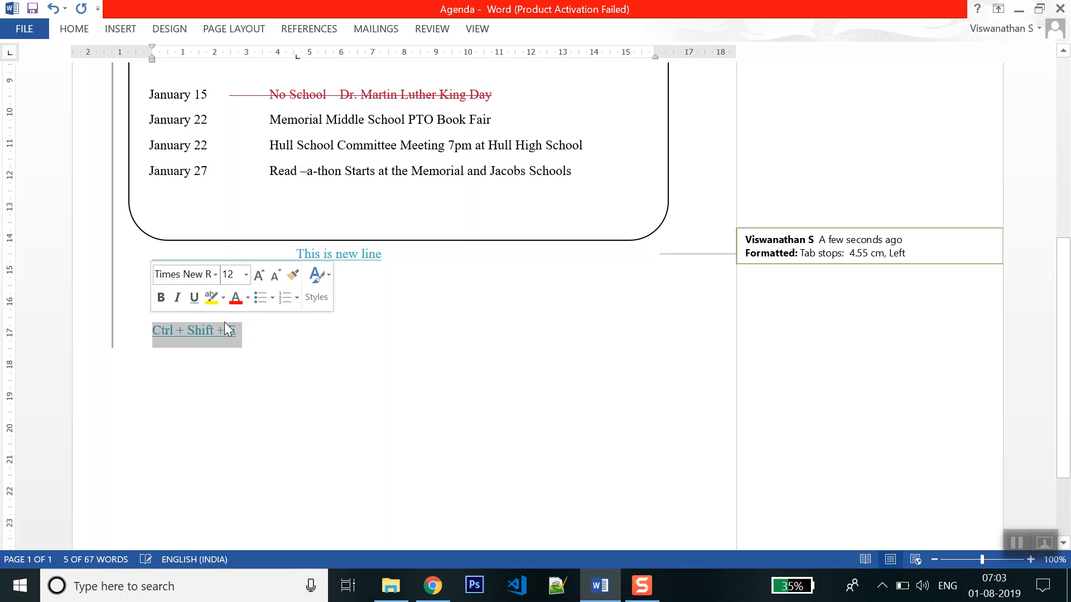
click(239, 277)
text(18)
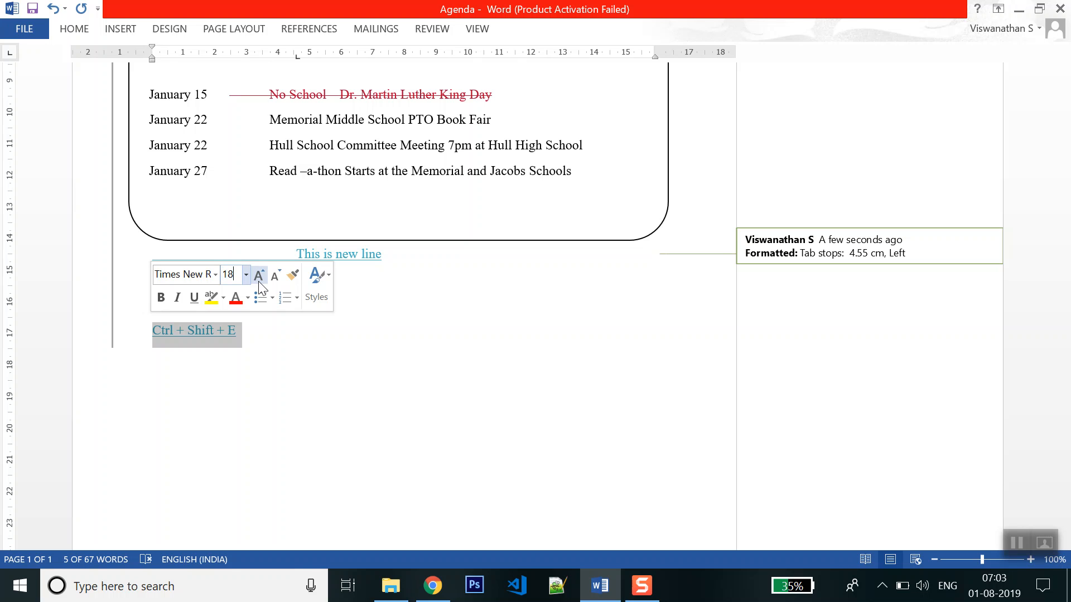
key(Return)
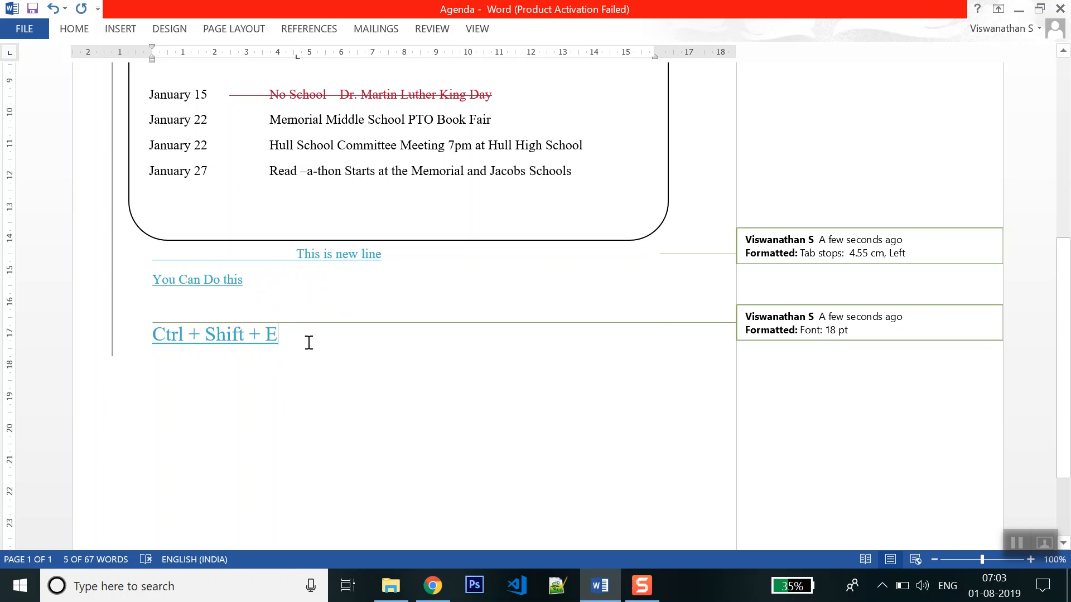
click(130, 342)
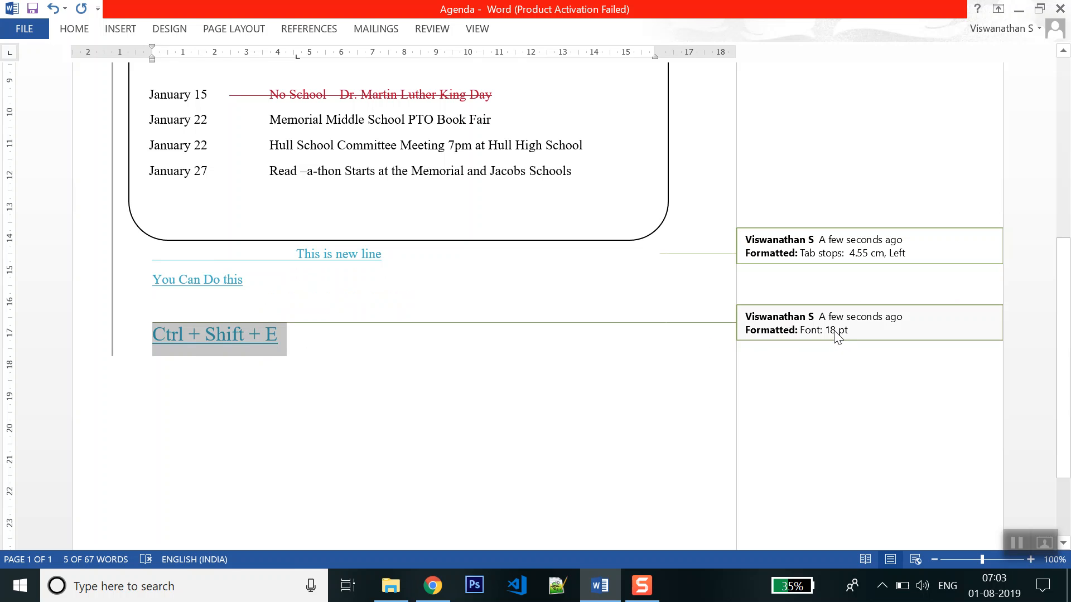
Set the color of tracked insertions to Pink in the advanced Track Changes options
scroll(573, 386, up, 1)
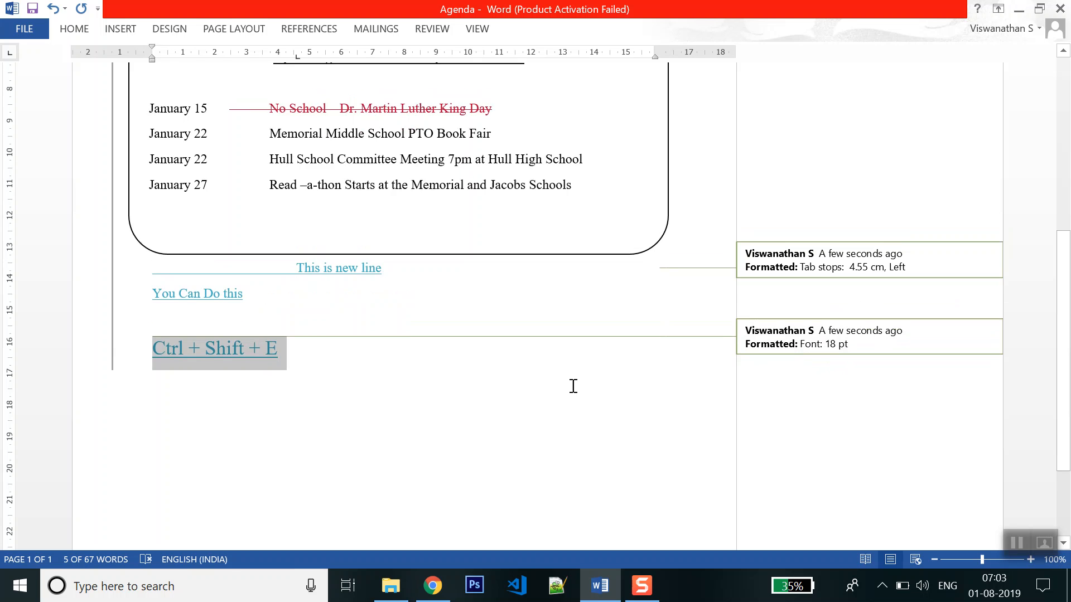
scroll(574, 386, up, 1)
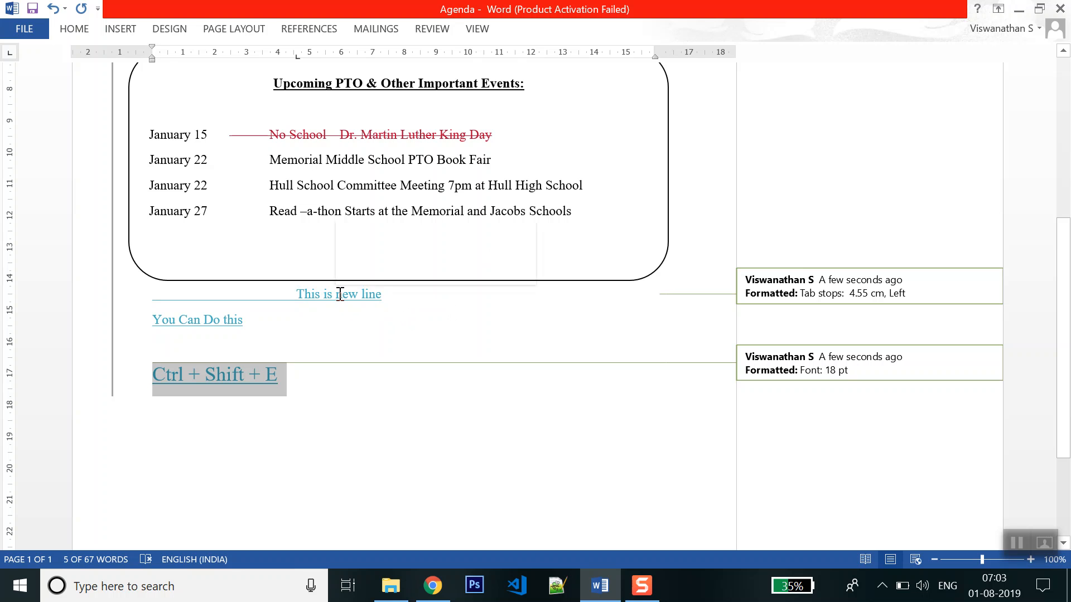
mouse_move(340, 295)
click(417, 32)
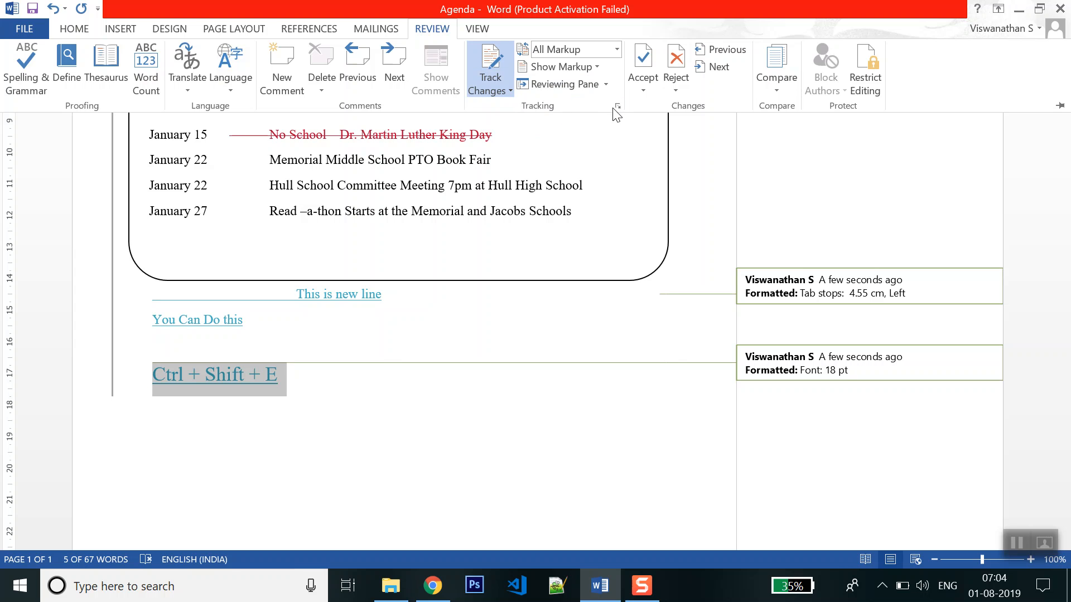
click(617, 106)
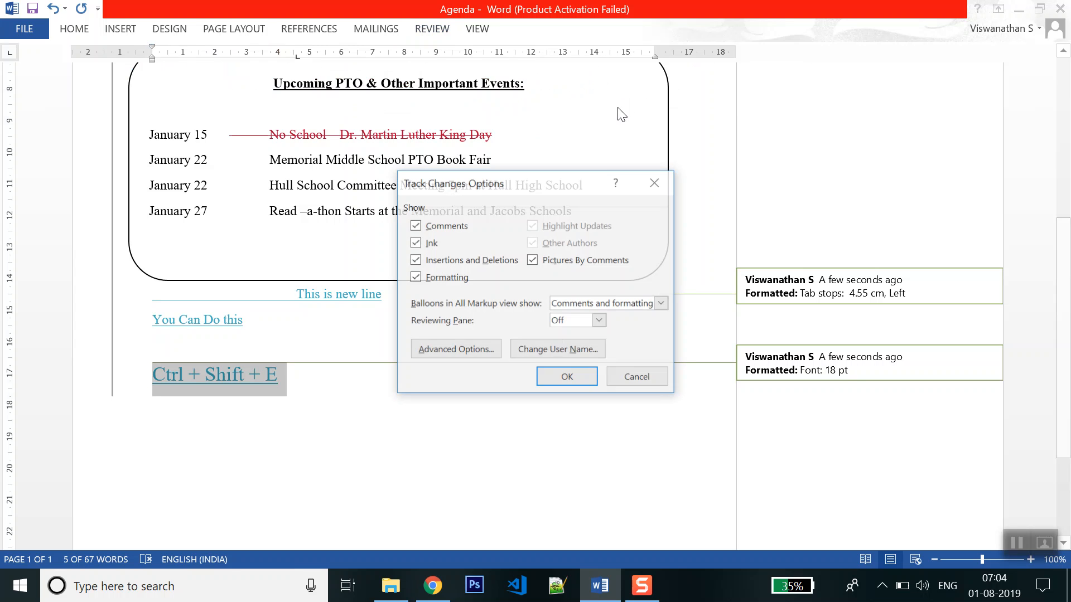
click(470, 351)
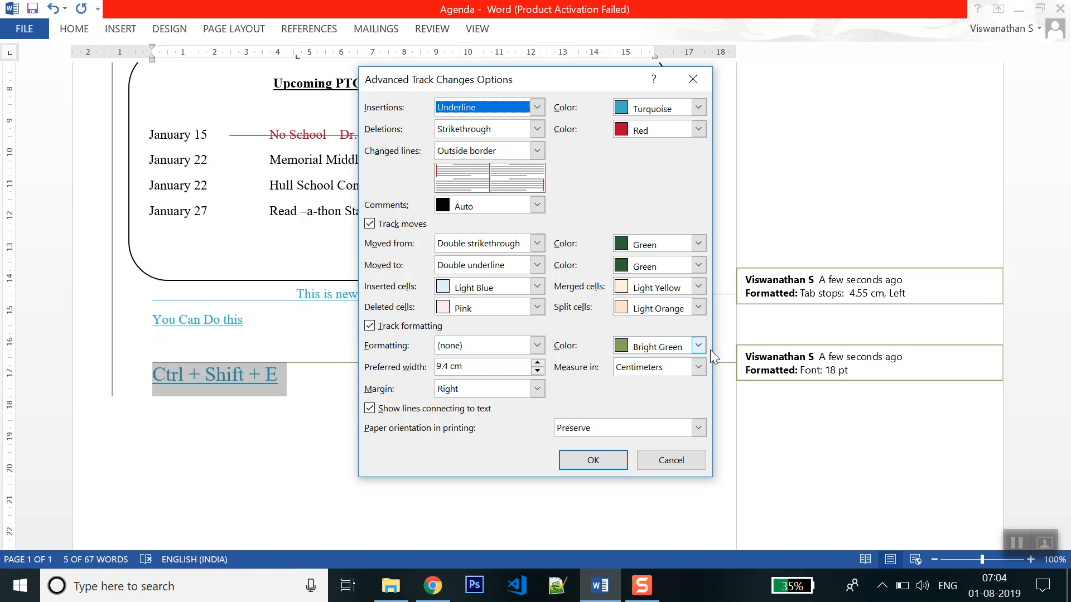
click(698, 107)
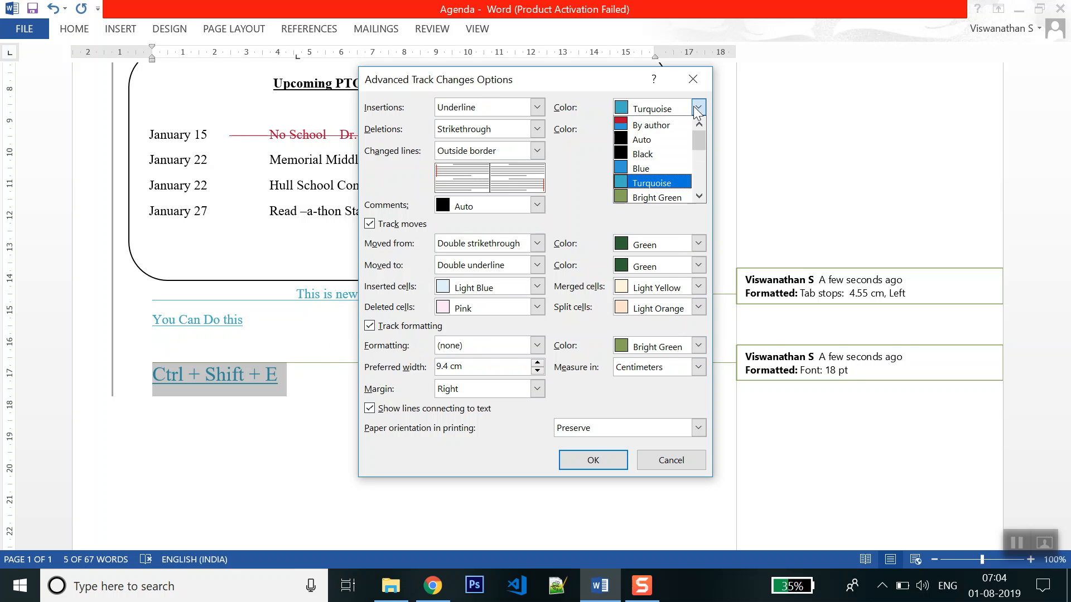
scroll(672, 162, down, 2)
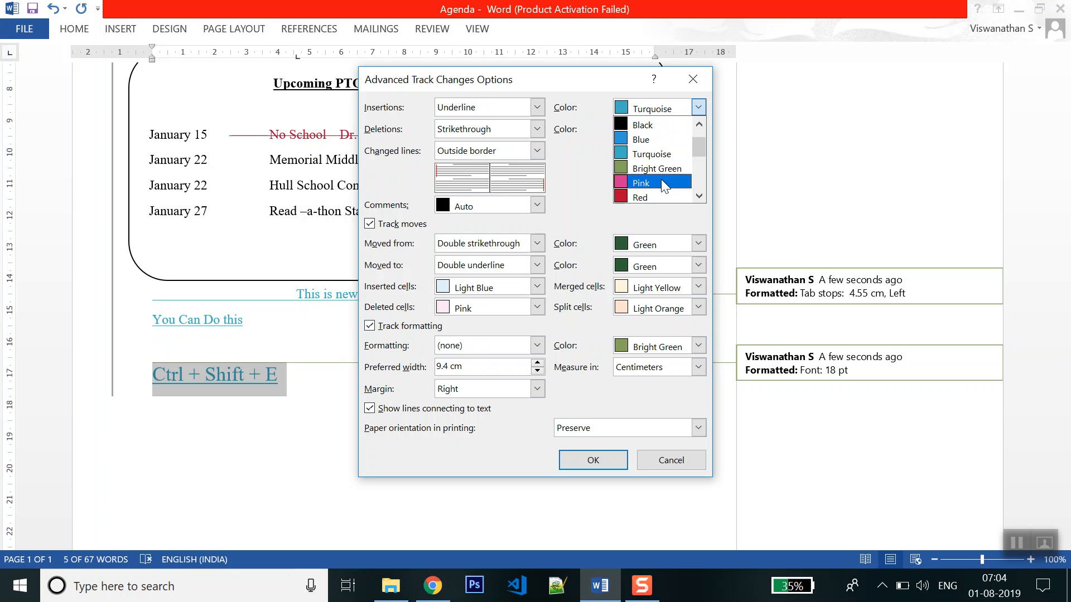
click(661, 179)
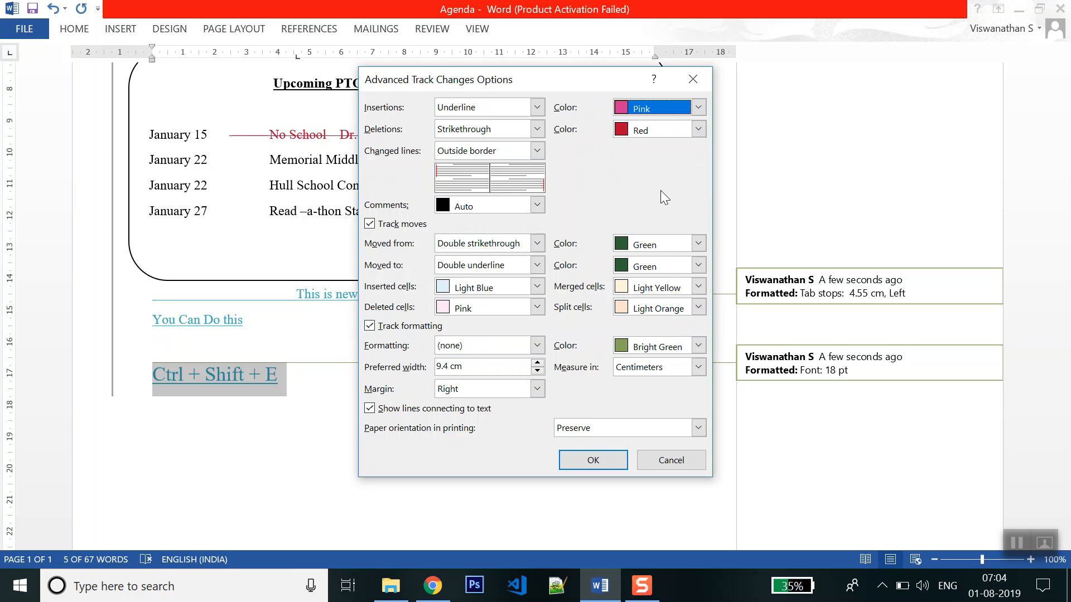
Set the color of tracked deletions to Bright Green and of tracked formatting to Red, and apply the options
click(698, 129)
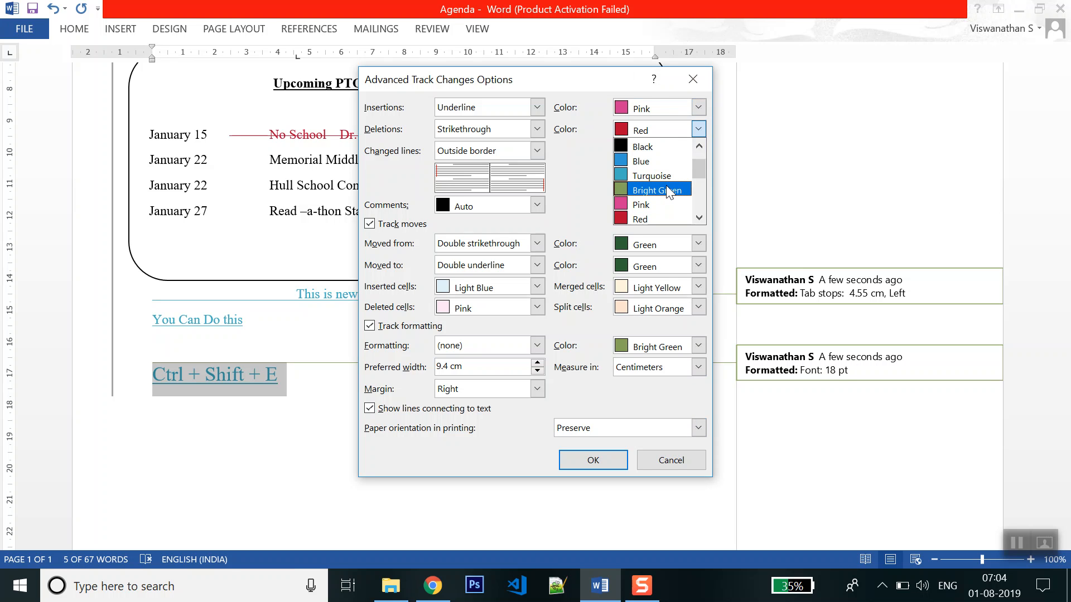
scroll(658, 187, down, 1)
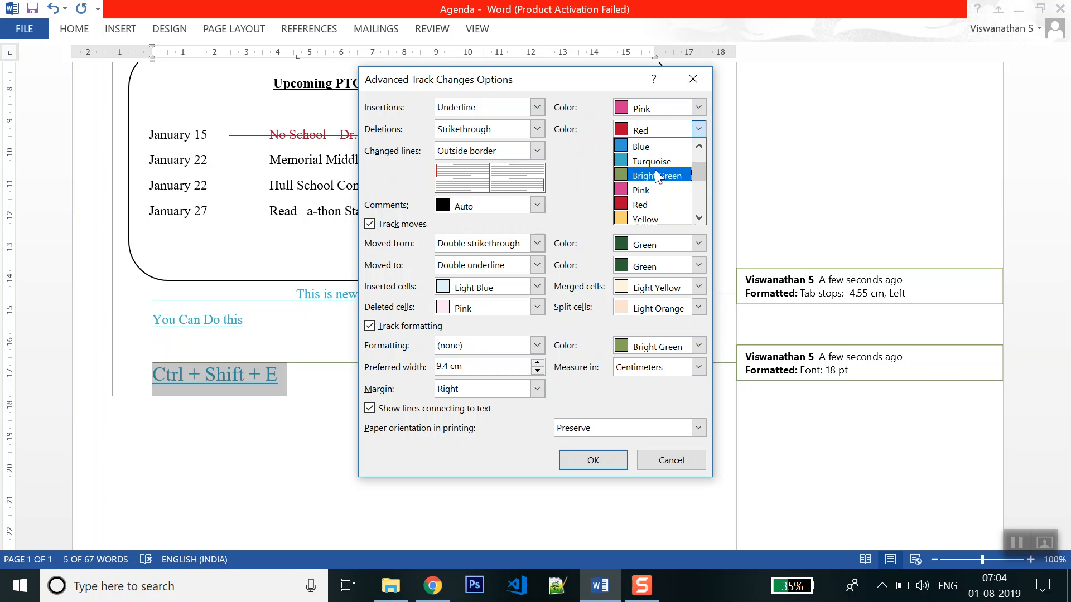
click(656, 174)
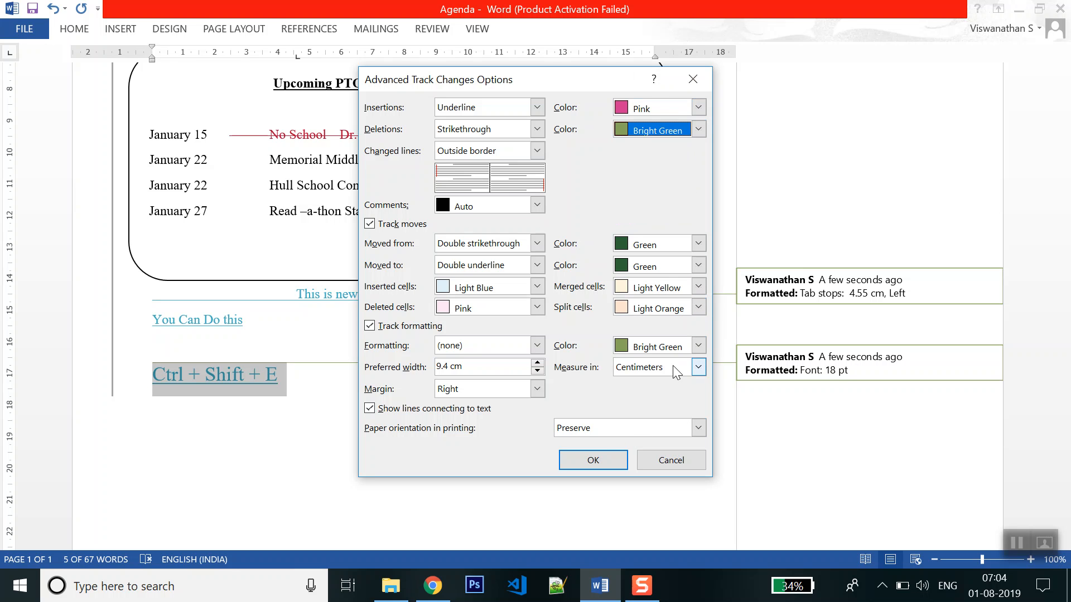
click(692, 347)
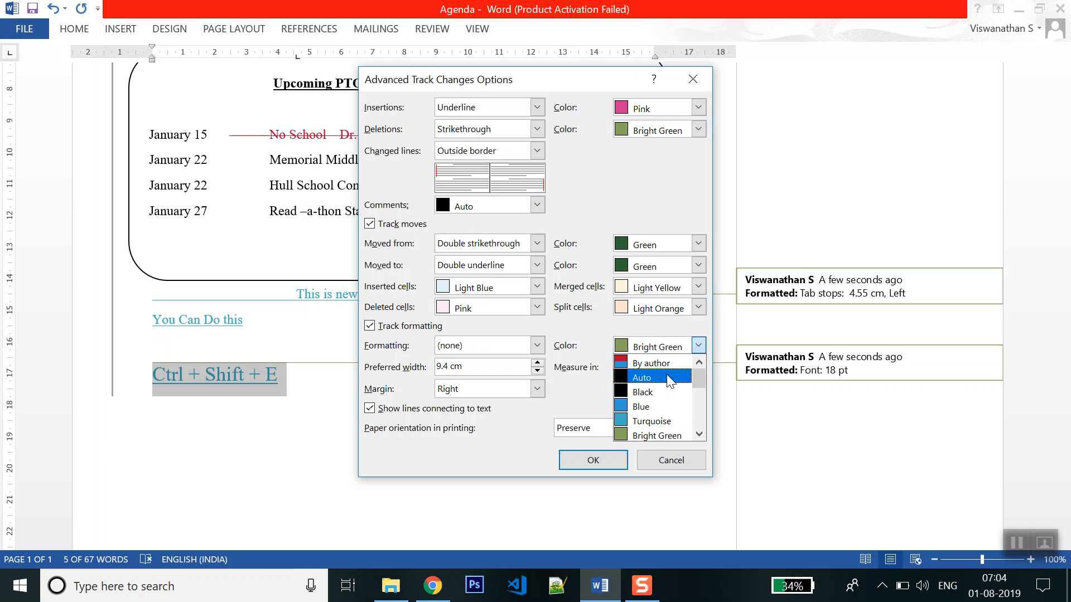
scroll(667, 374, down, 1)
scroll(667, 379, down, 1)
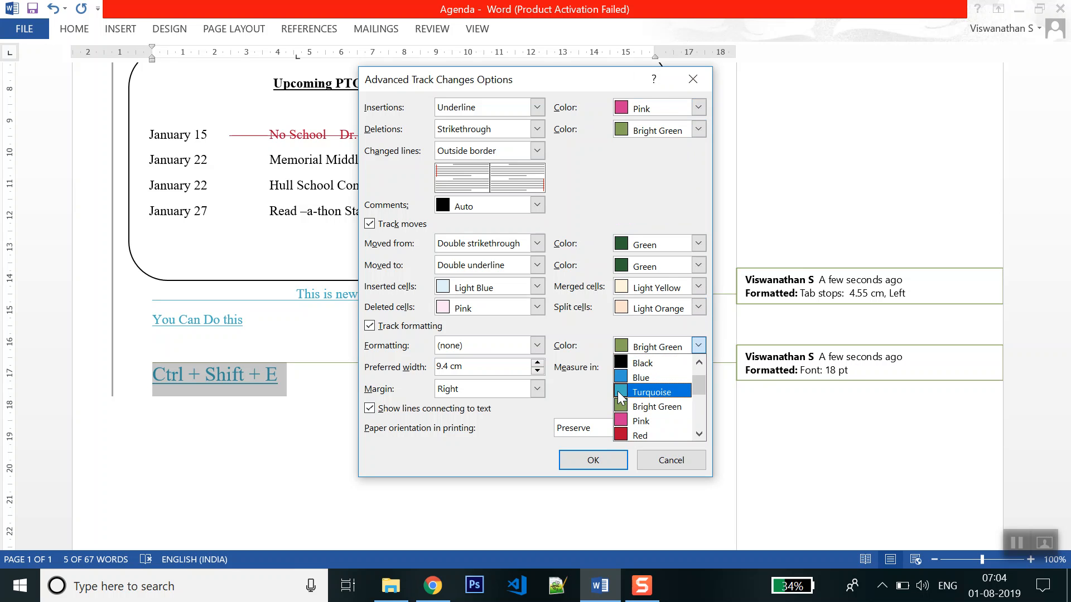
click(644, 420)
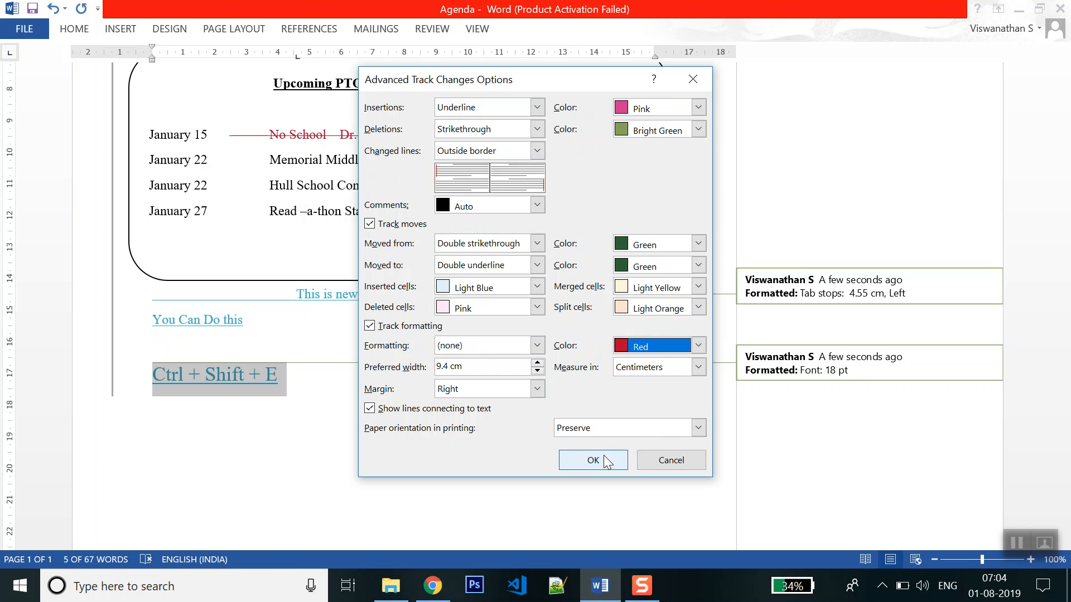
click(603, 456)
click(564, 378)
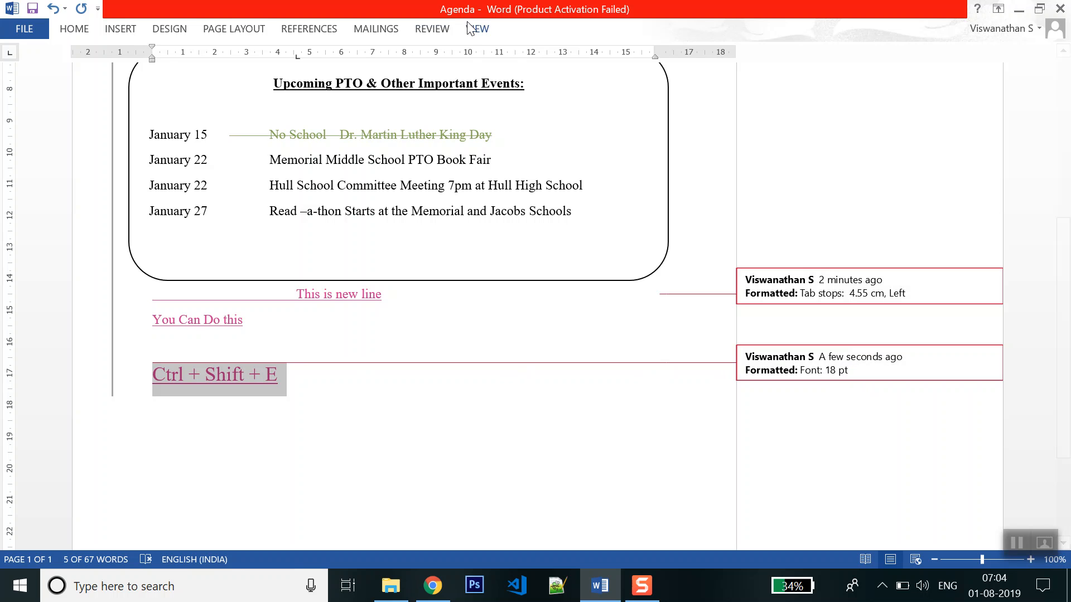
Reopen the advanced Track Changes options to review the insertion, deletion and formatting settings, and close them without changing anything
click(432, 29)
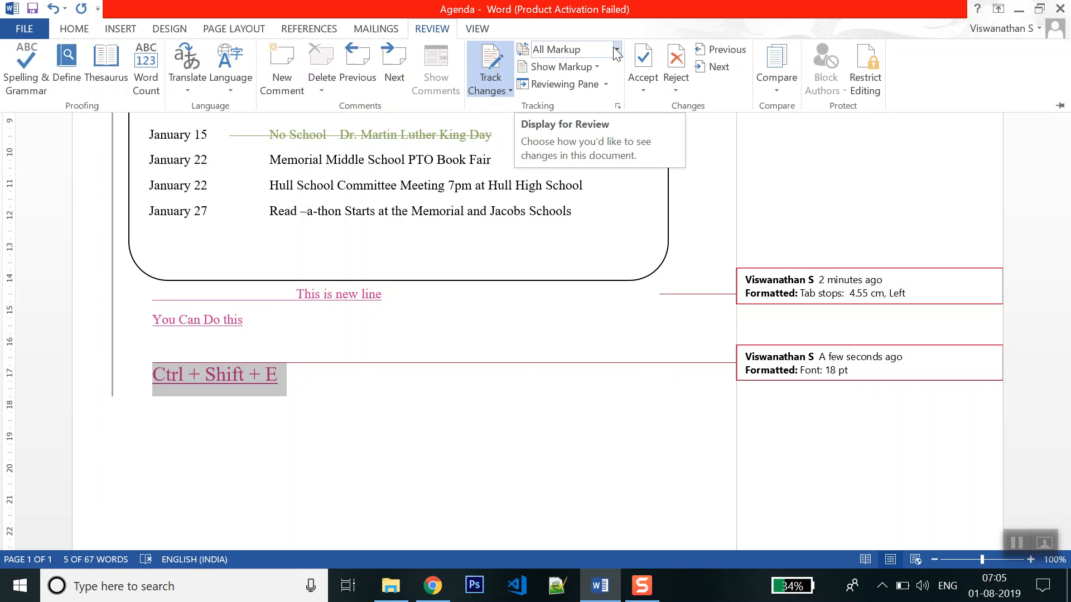
click(445, 32)
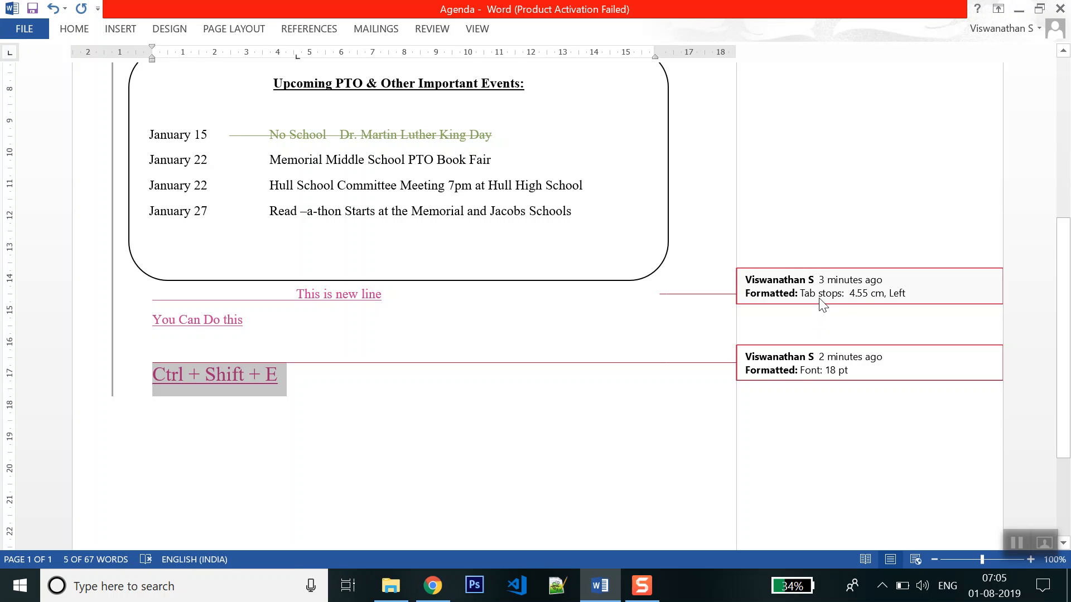
click(436, 31)
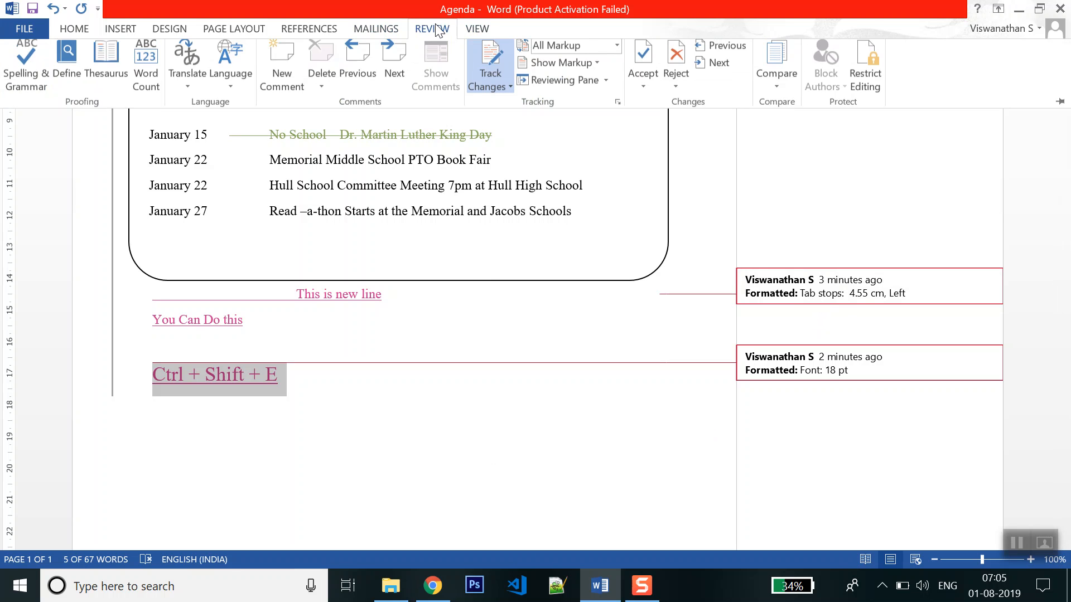
click(617, 106)
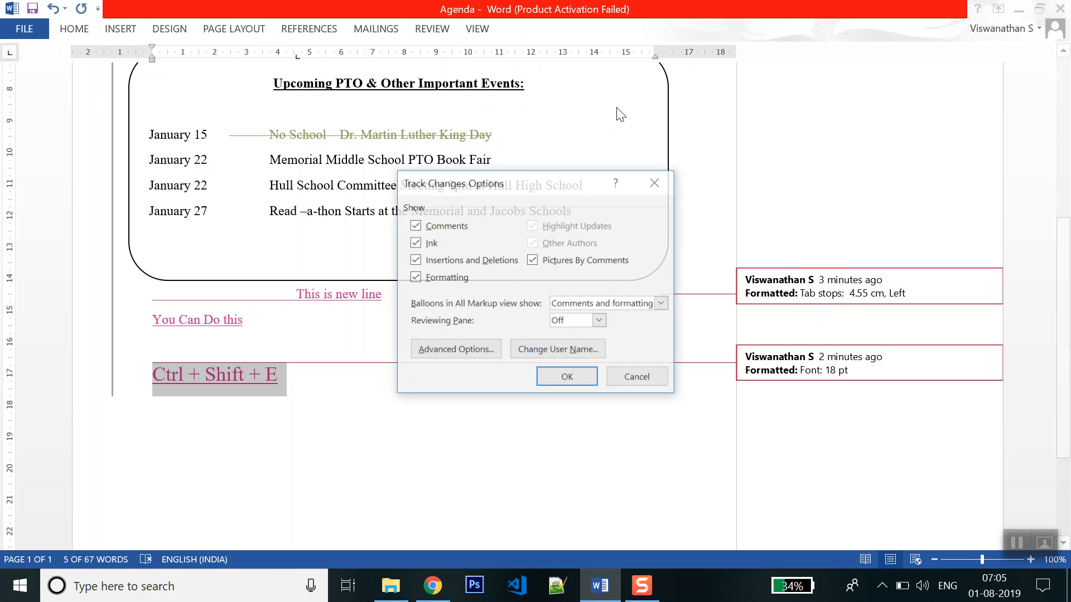
click(454, 349)
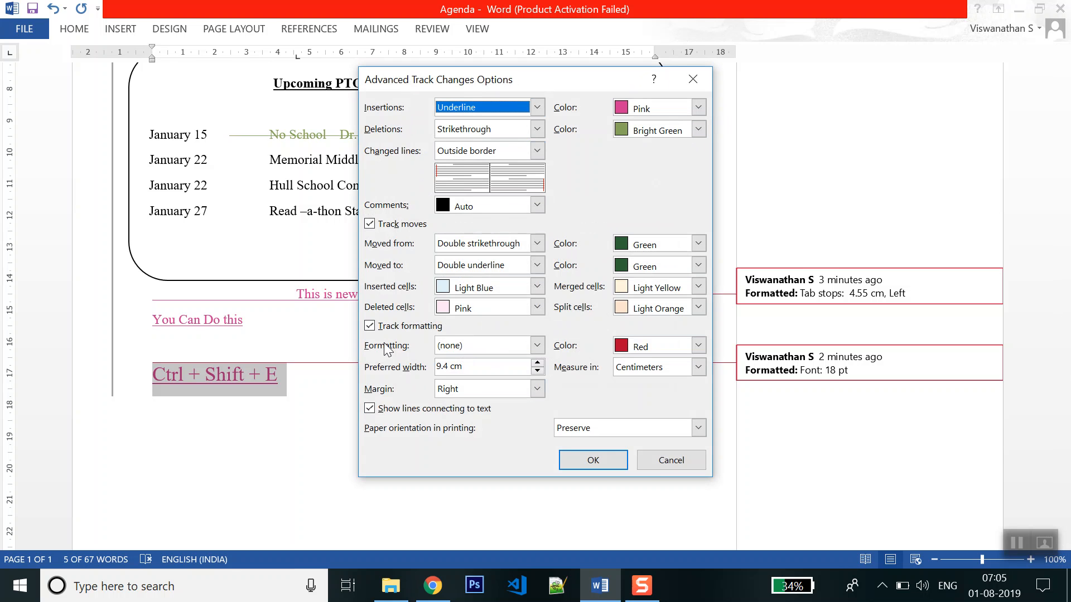
click(653, 467)
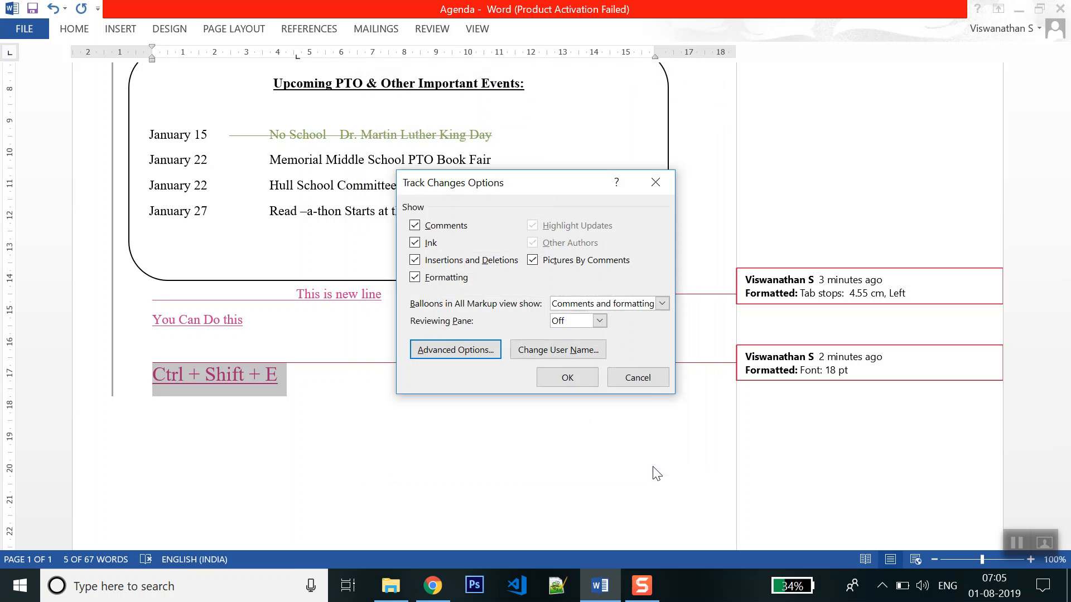
Dismiss the Track Changes options, then examine the password settings for locking tracking and close them without applying a lock
click(637, 377)
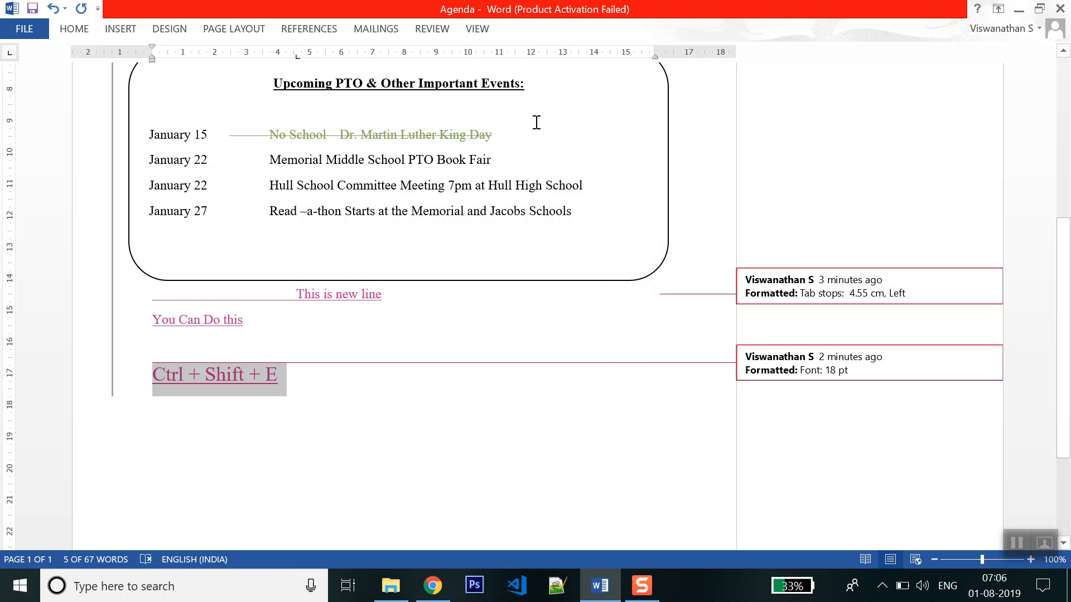
click(432, 28)
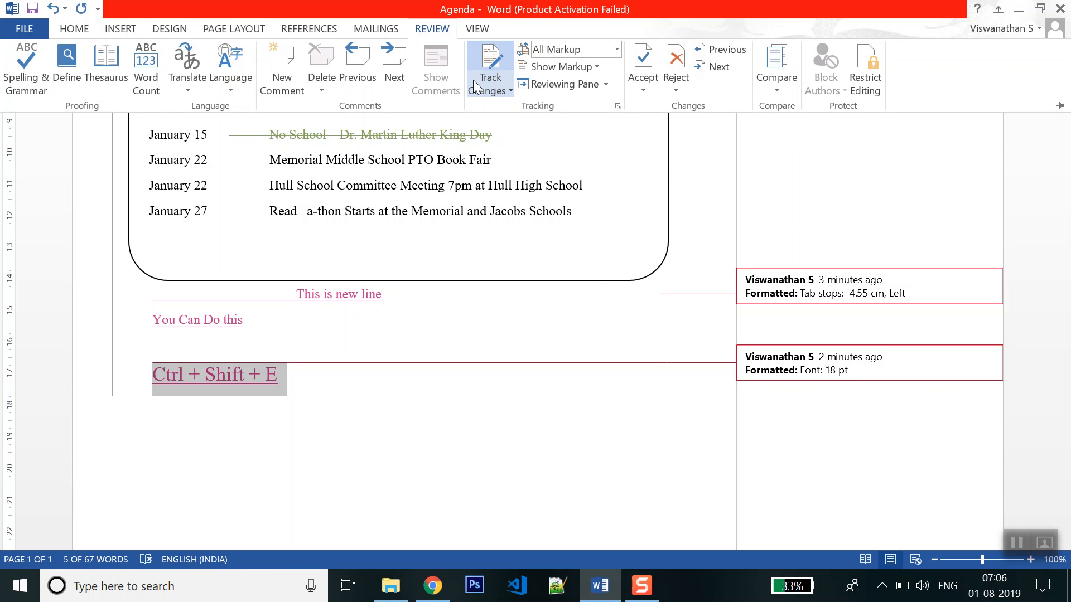
click(510, 91)
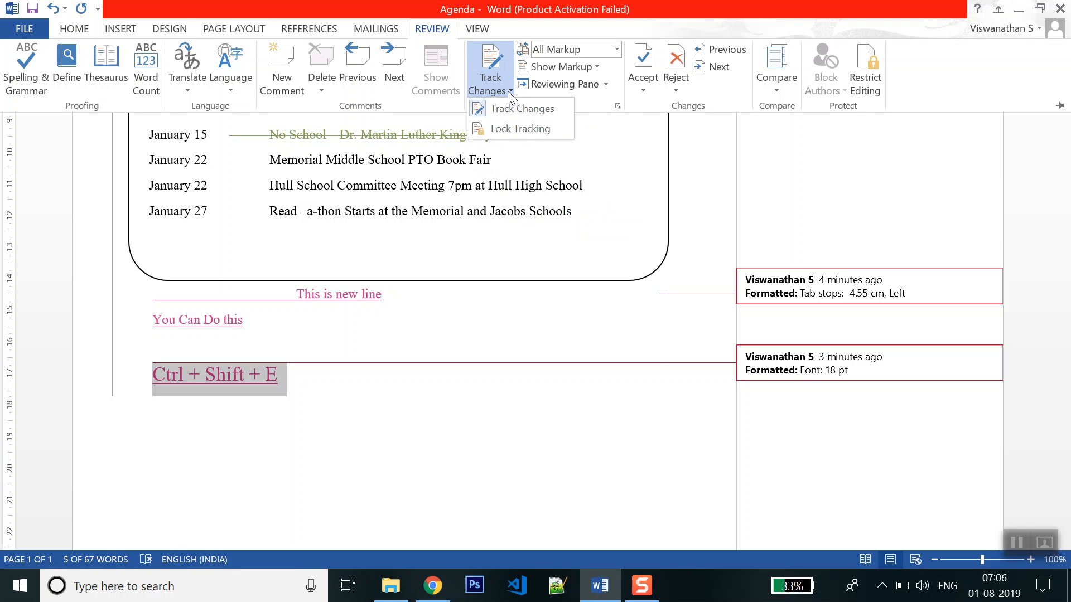
click(501, 129)
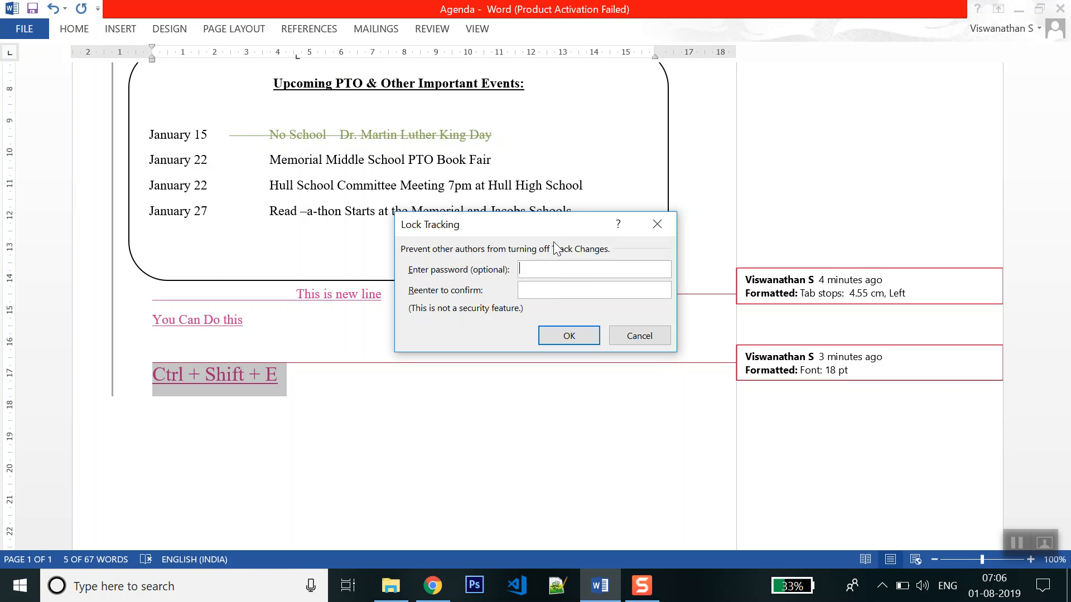
click(638, 336)
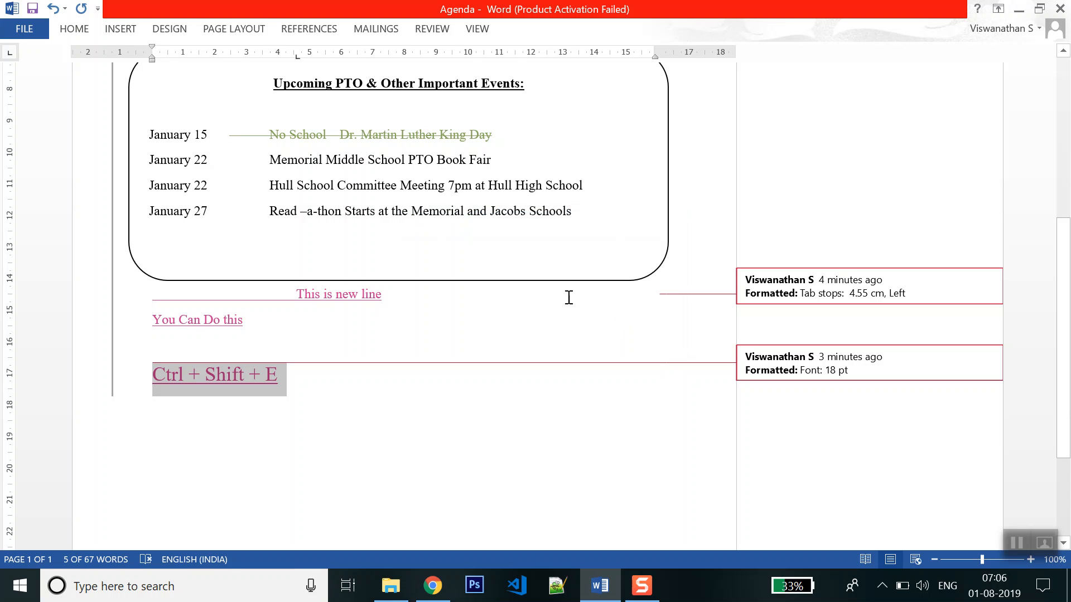
click(431, 28)
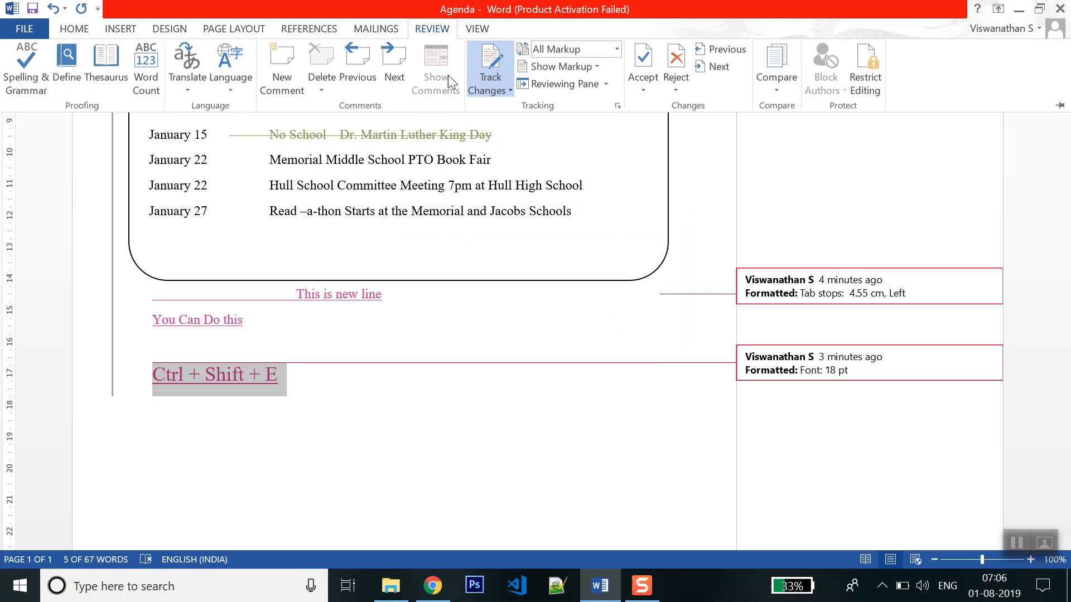
click(511, 92)
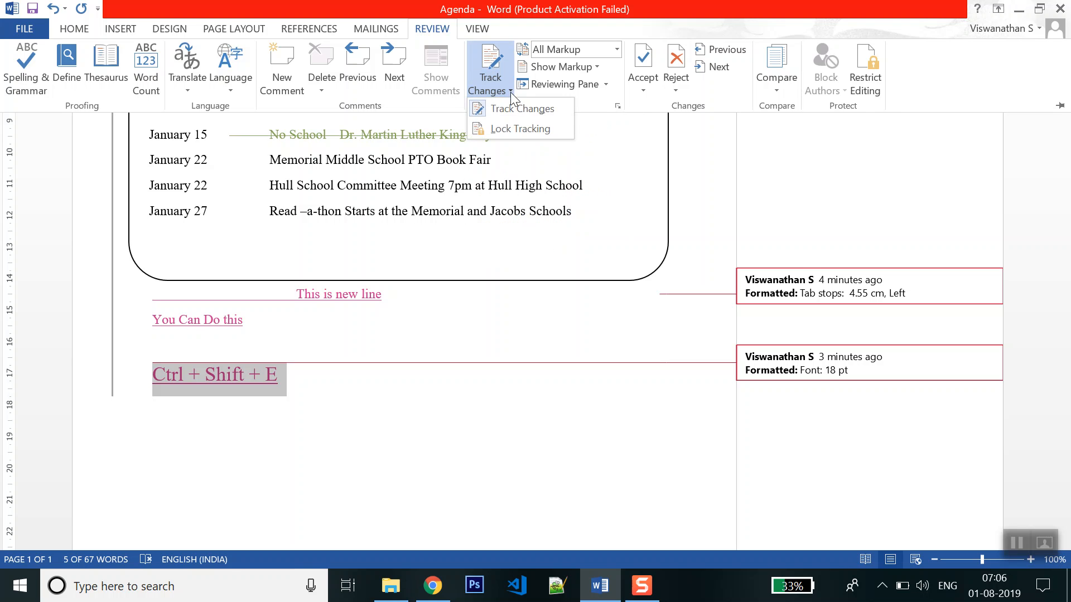
click(503, 129)
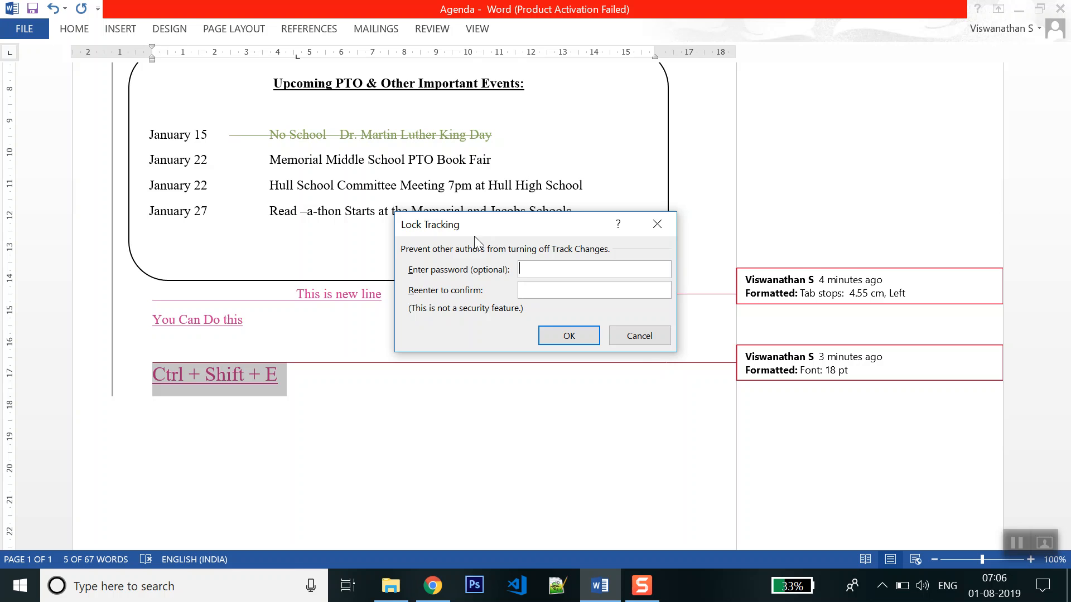
click(621, 336)
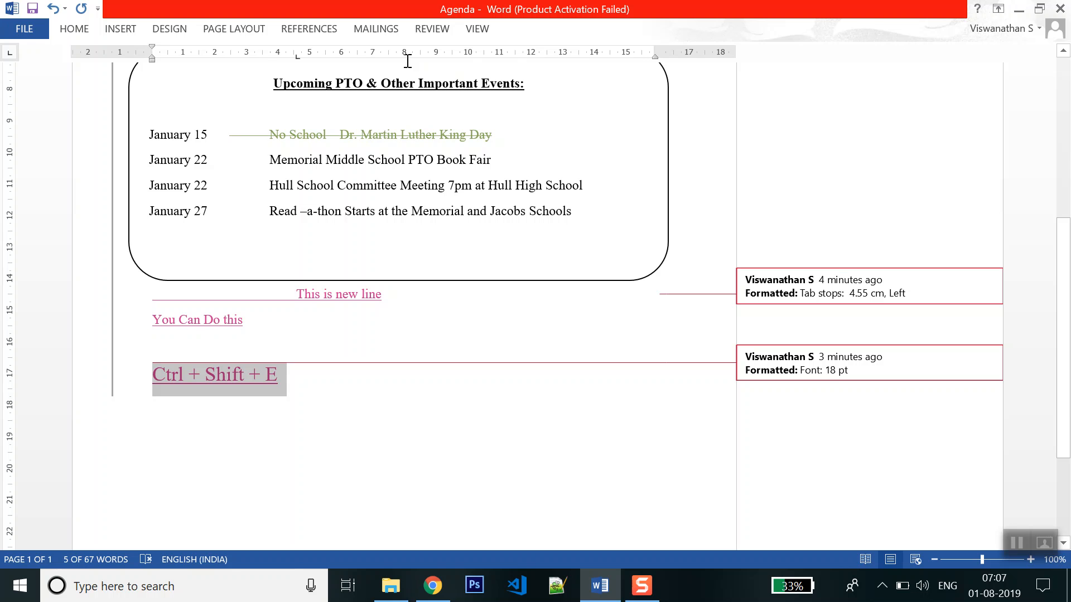
Lock tracking so other authors cannot turn off Track Changes, entering and confirming the lock password
click(432, 28)
click(496, 99)
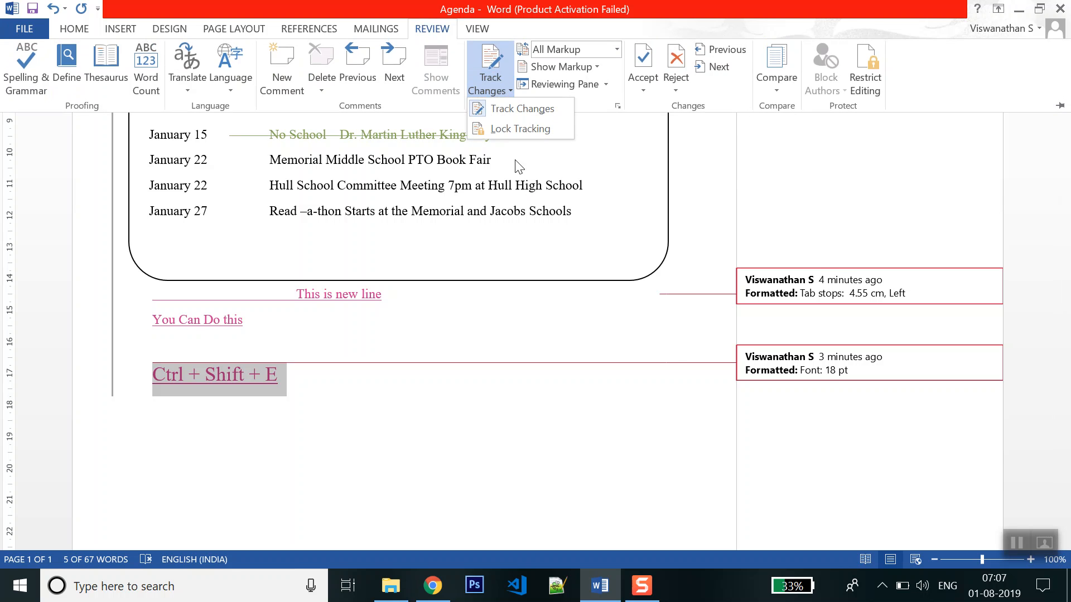
click(533, 129)
text(****)
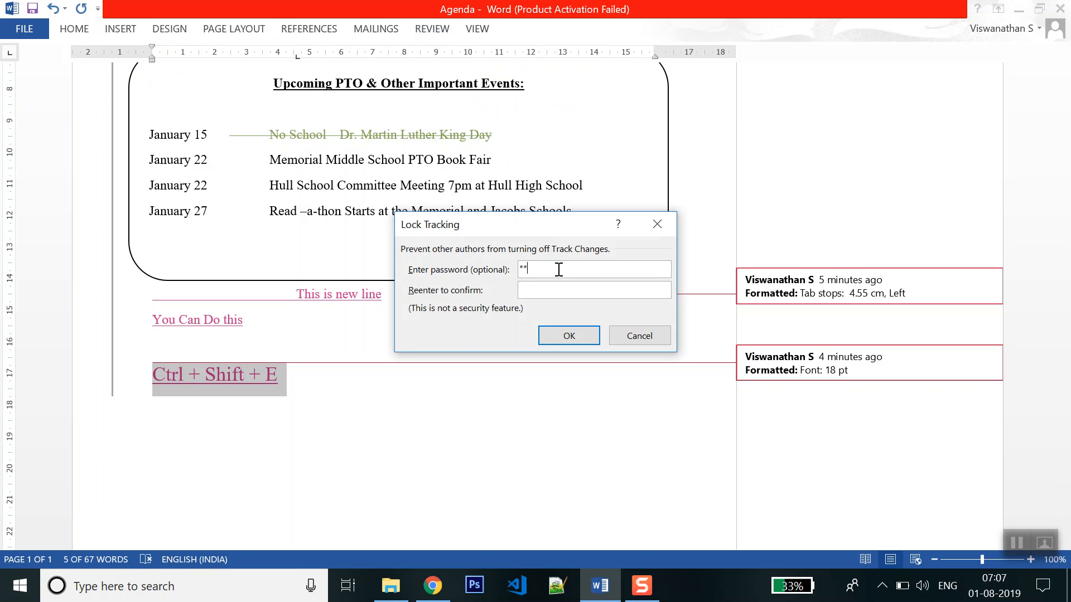
click(561, 285)
text(****)
click(553, 333)
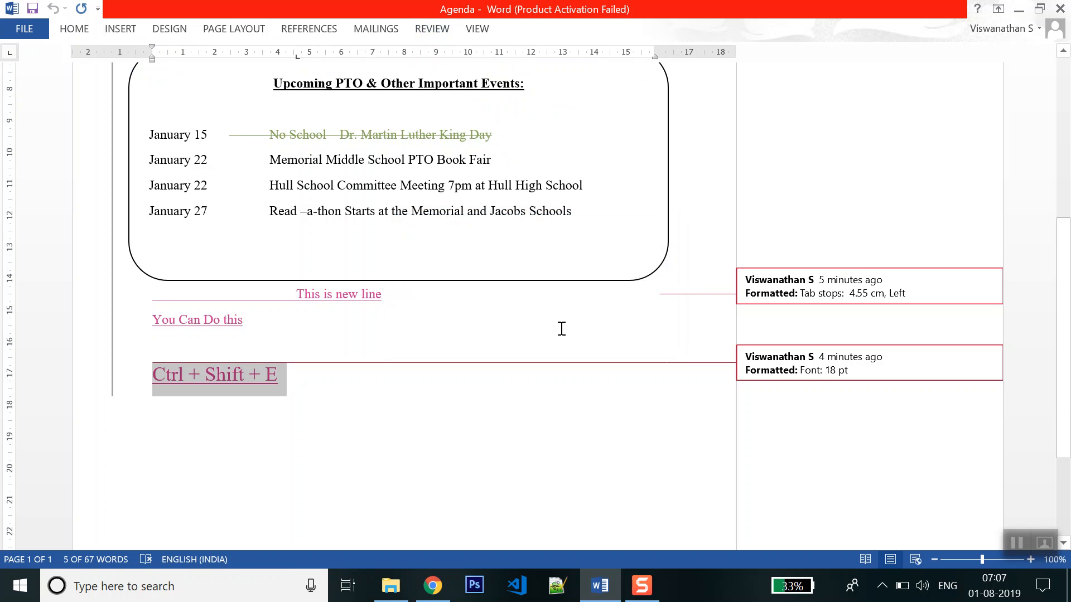
Unlock tracking by entering the lock password, and check the Track Changes controls
click(433, 28)
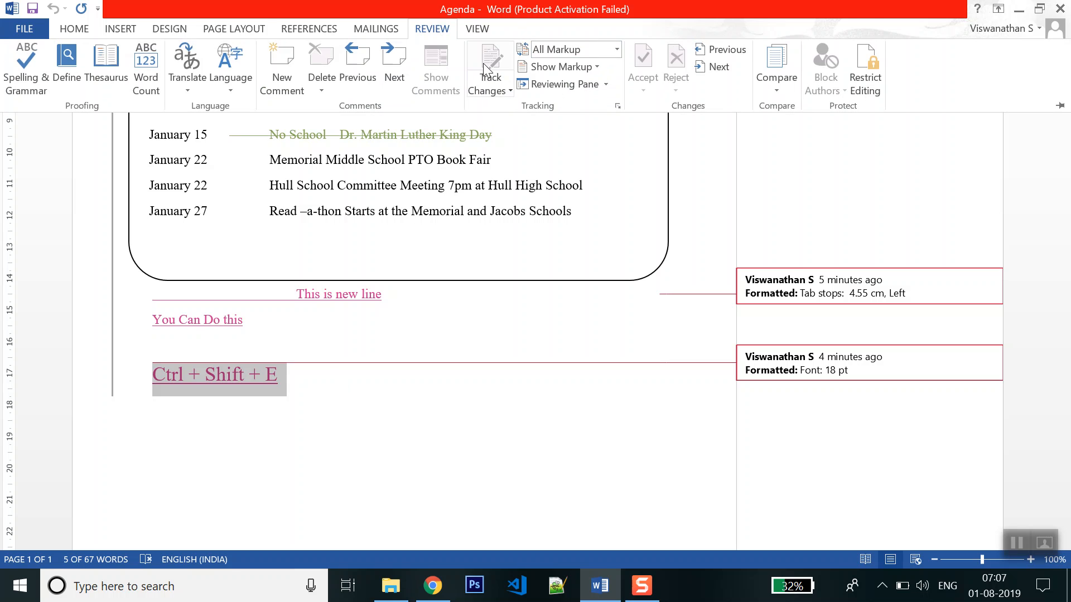
click(509, 89)
click(516, 127)
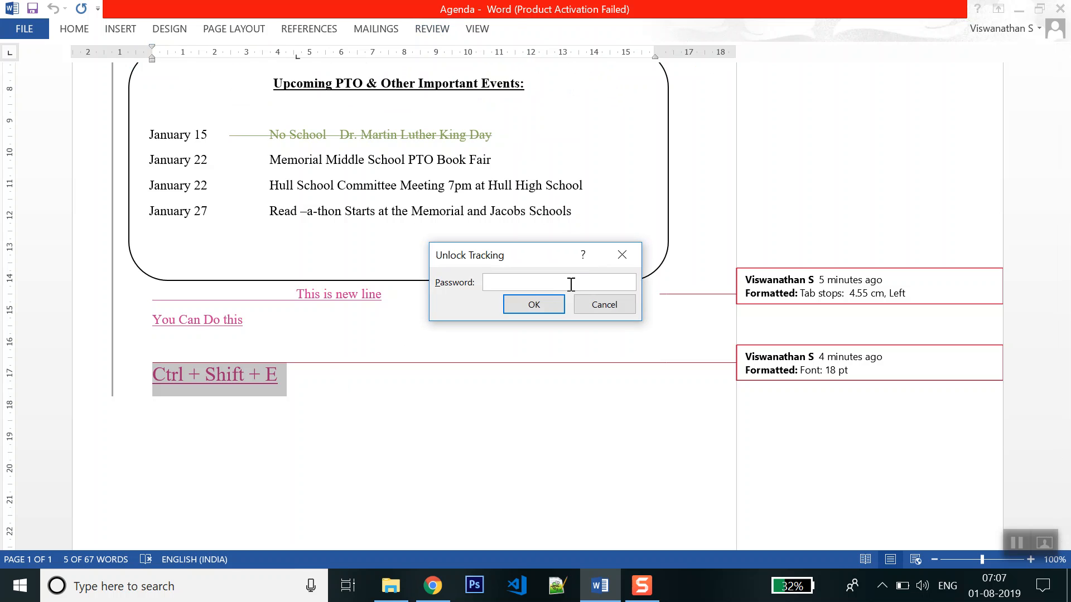
text(***)
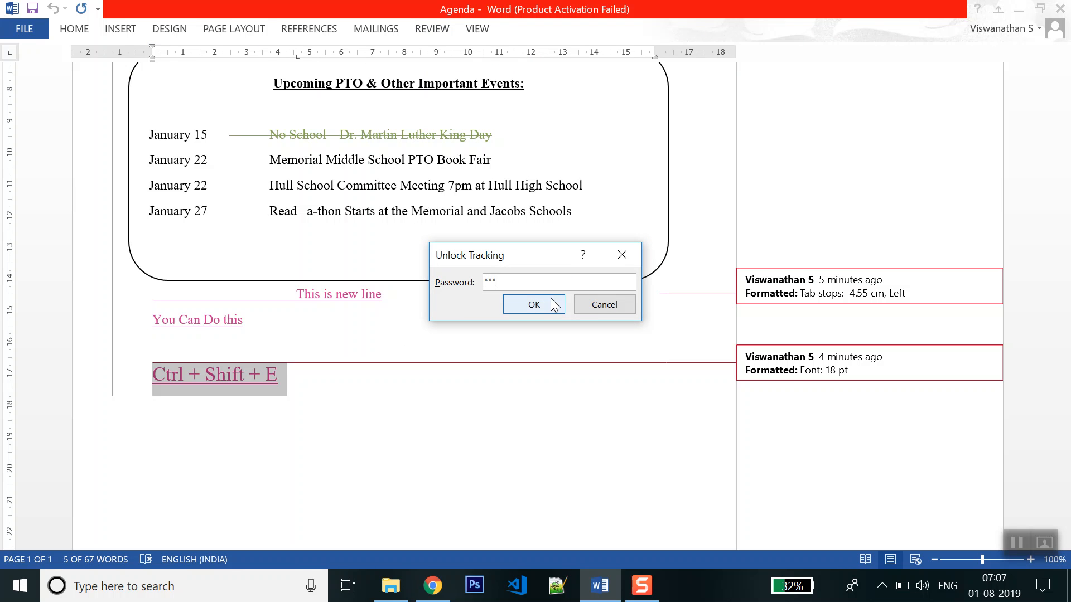
click(547, 305)
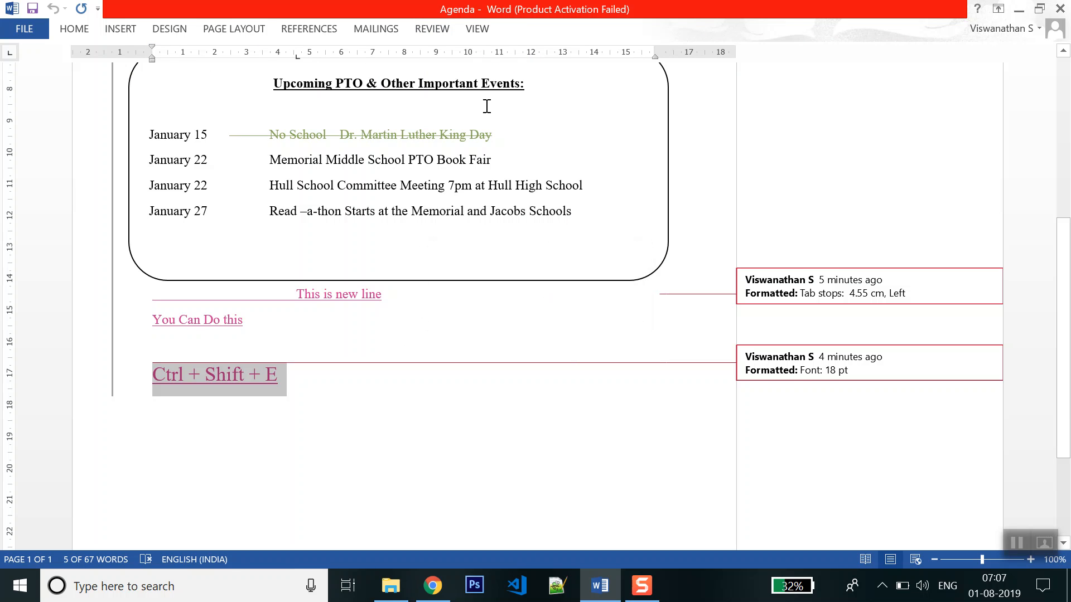
click(432, 29)
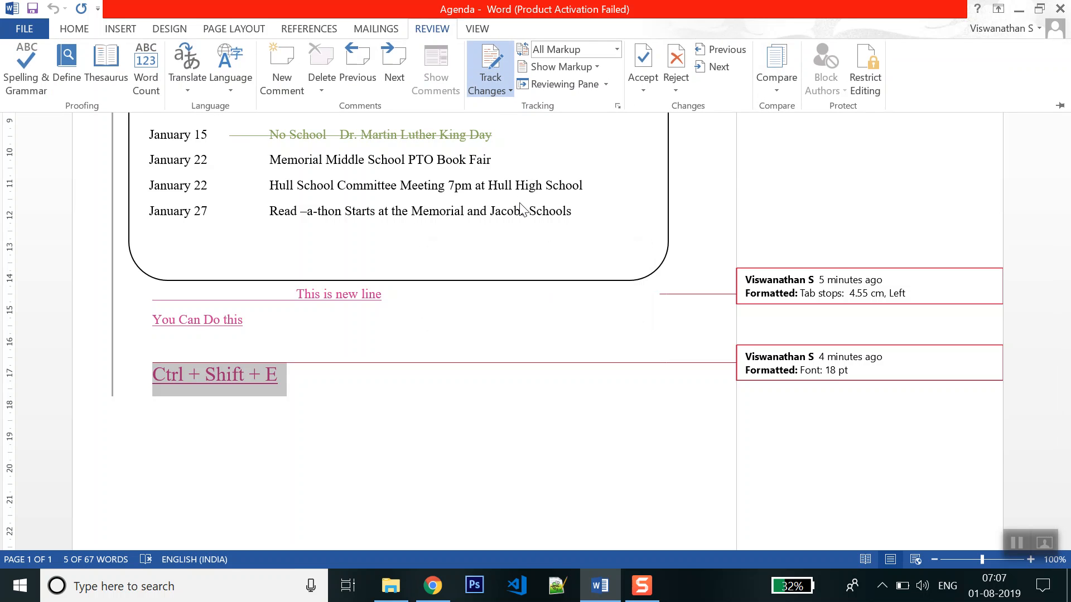